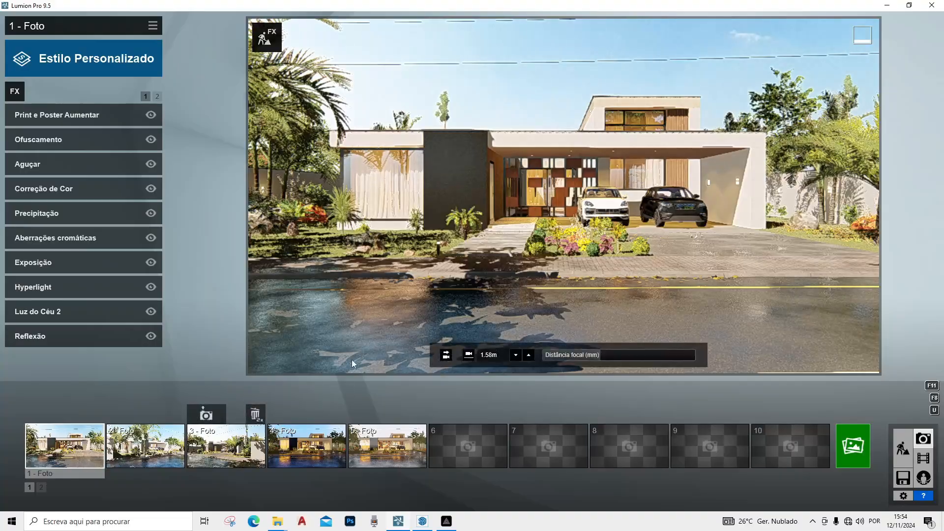
# - Return to build mode and raise the sun height to turn the night scene into daylight
pyautogui.click(903, 451)
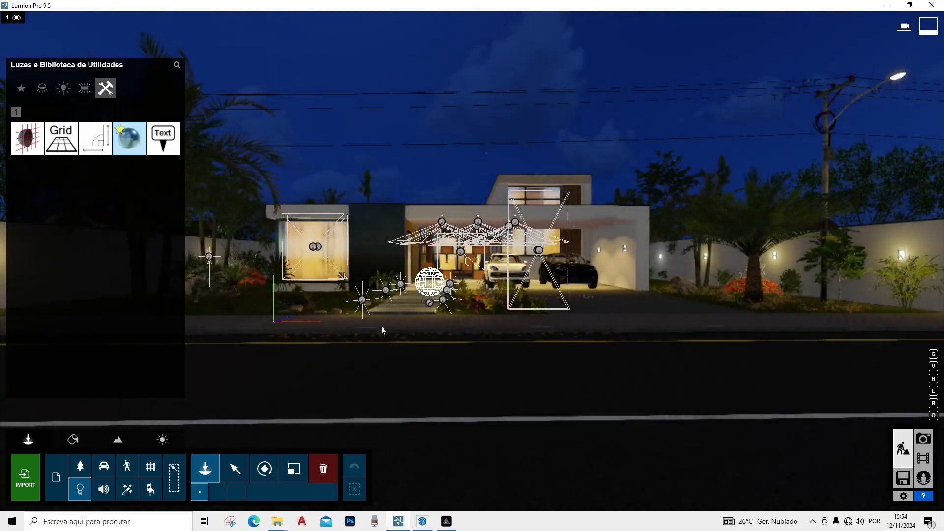
pyautogui.click(163, 440)
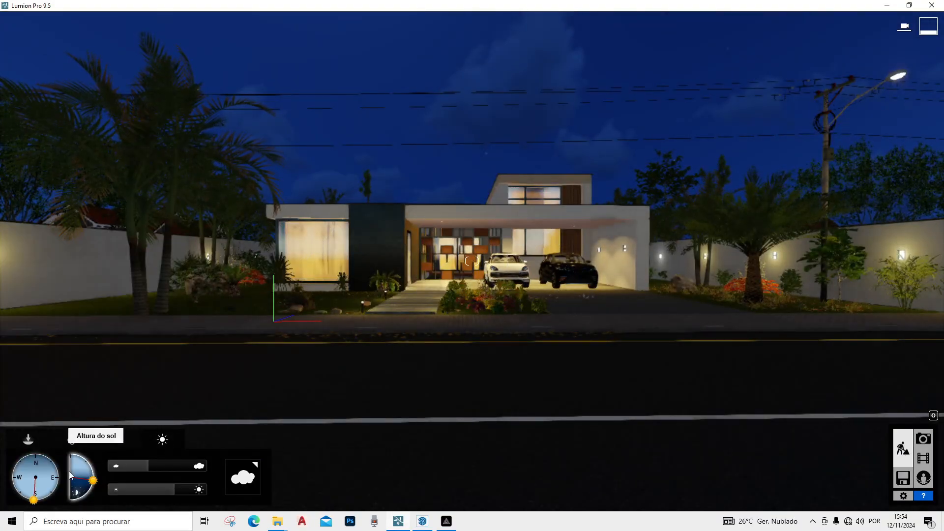
pyautogui.moveTo(84, 469); pyautogui.dragTo(87, 461)
# - Move the Alexandra palm group on the front lawn closer to the side boundary wall
pyautogui.press('a')
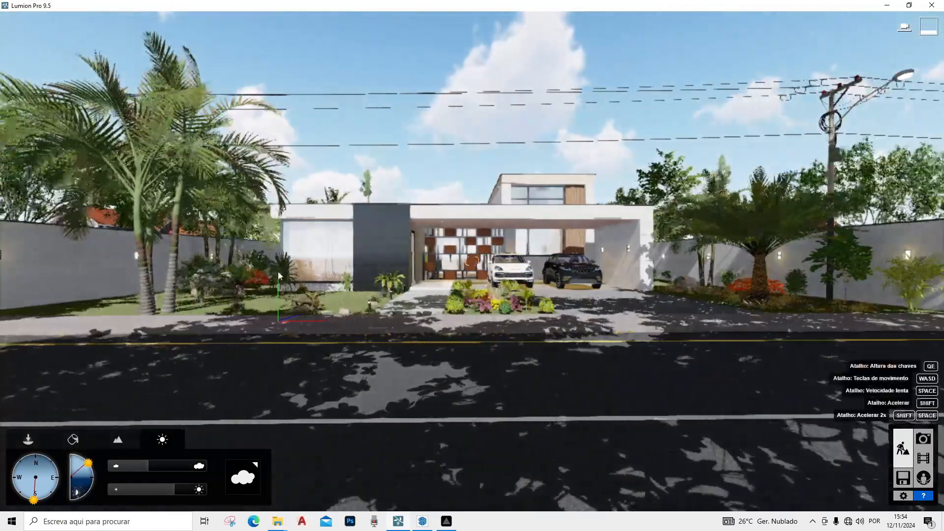
pyautogui.press('w')
pyautogui.moveTo(266, 255); pyautogui.dragTo(322, 327, button='right')
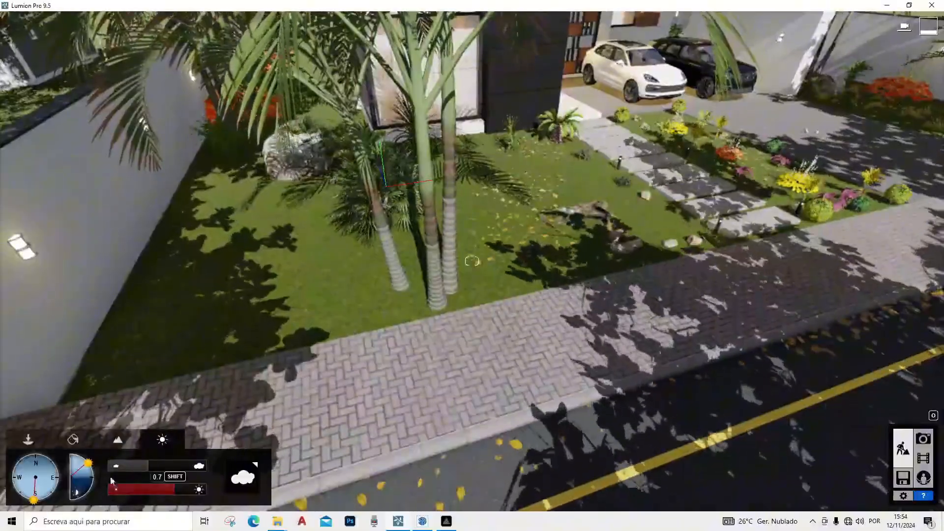
pyautogui.click(33, 441)
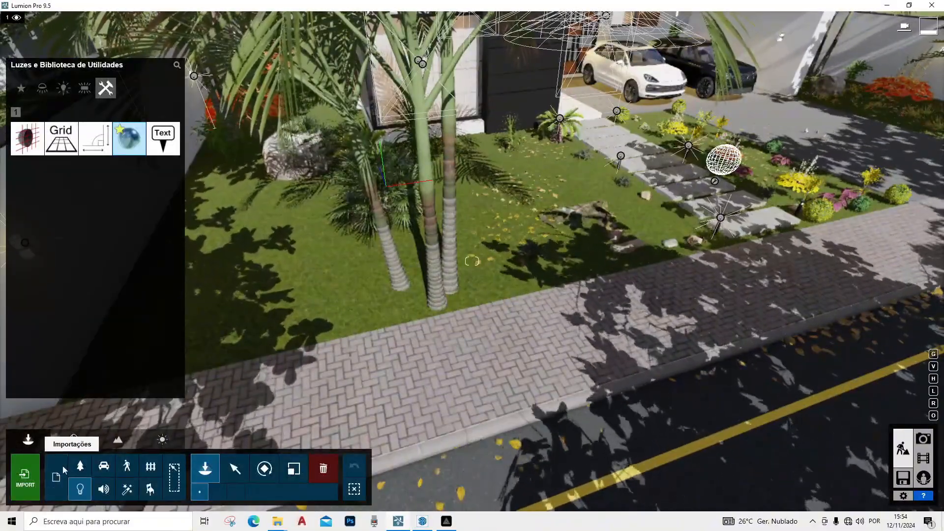
pyautogui.click(79, 469)
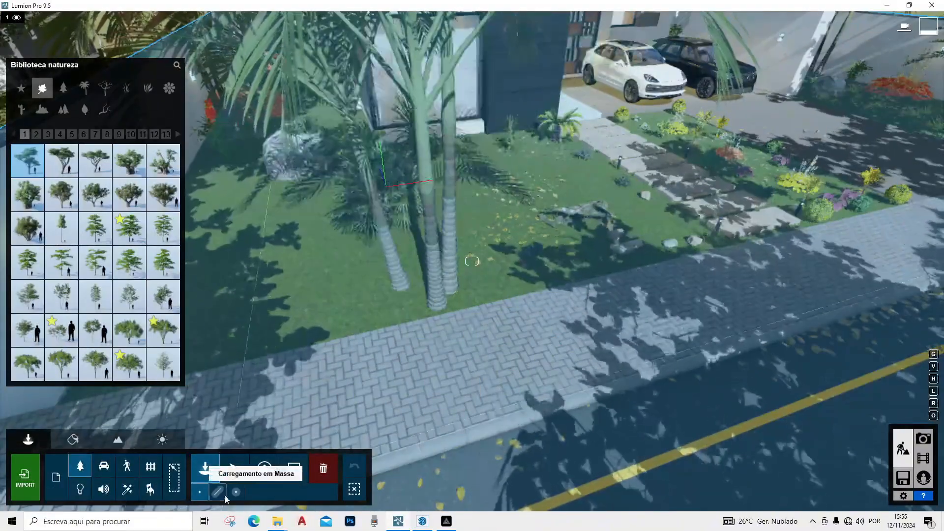
pyautogui.click(235, 470)
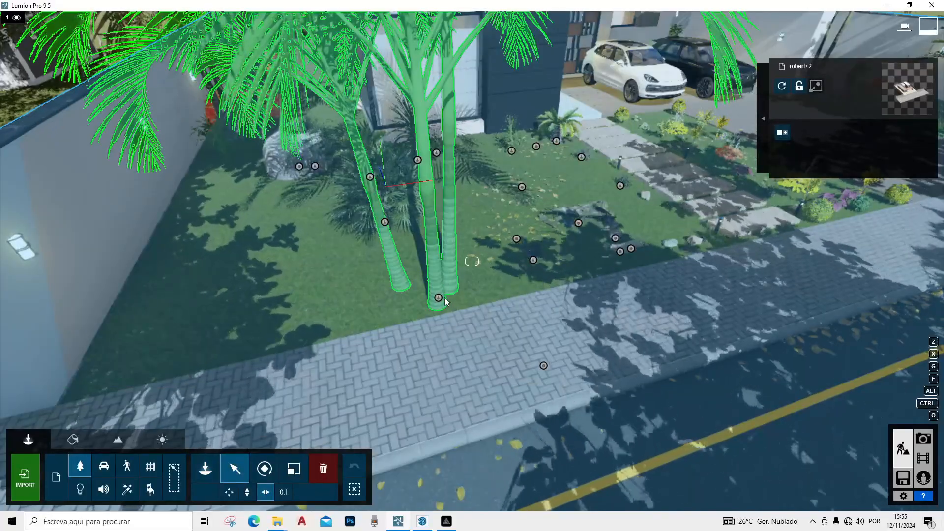
pyautogui.moveTo(439, 298); pyautogui.dragTo(317, 291)
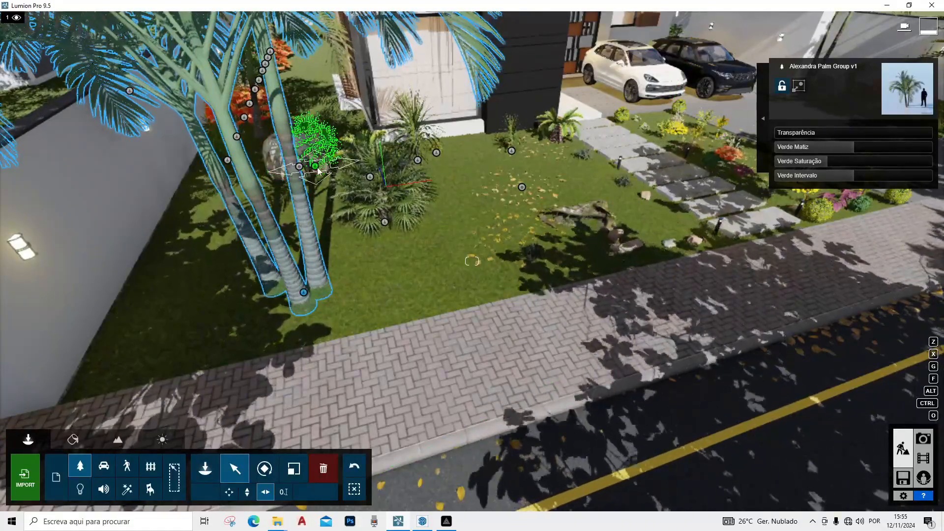
# - Move the large stone toward the boundary wall behind the palms and enlarge the small Chinese fan palm beside it
pyautogui.press('w')
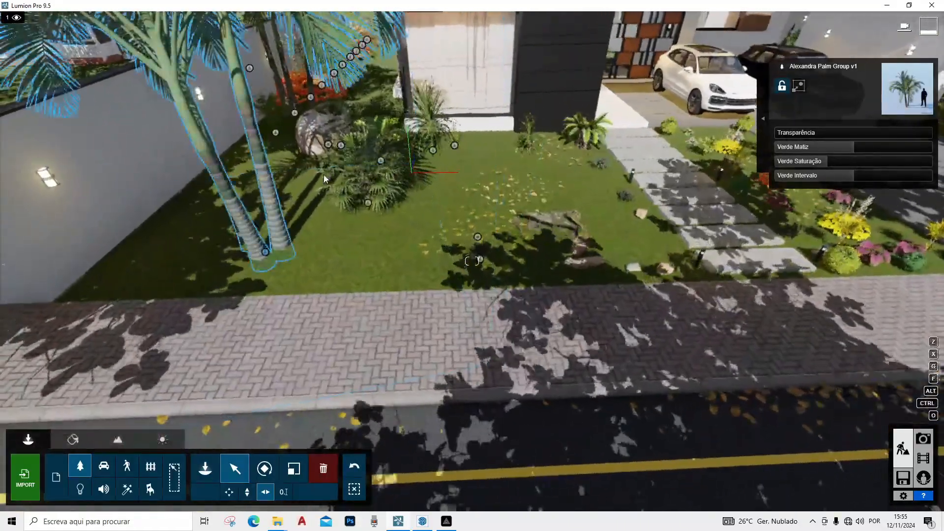
pyautogui.moveTo(336, 135); pyautogui.dragTo(256, 155)
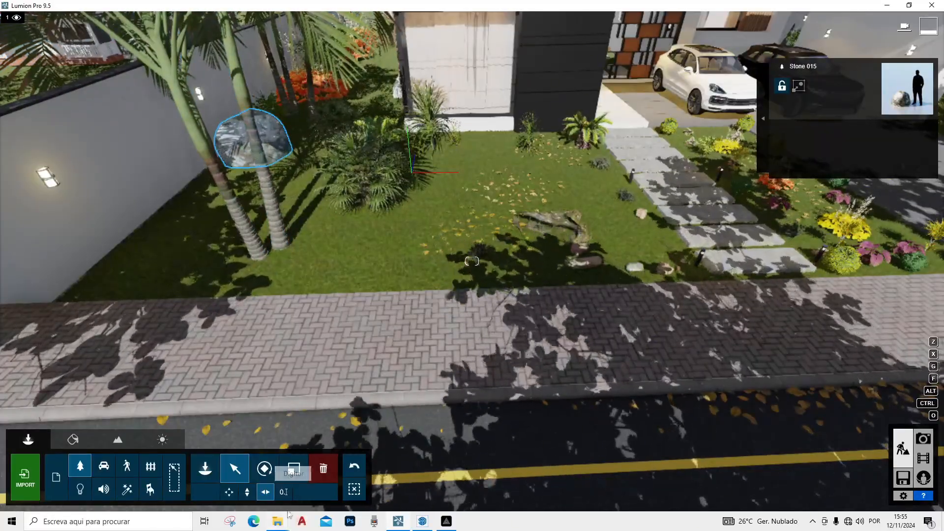
pyautogui.click(302, 480)
pyautogui.click(336, 120)
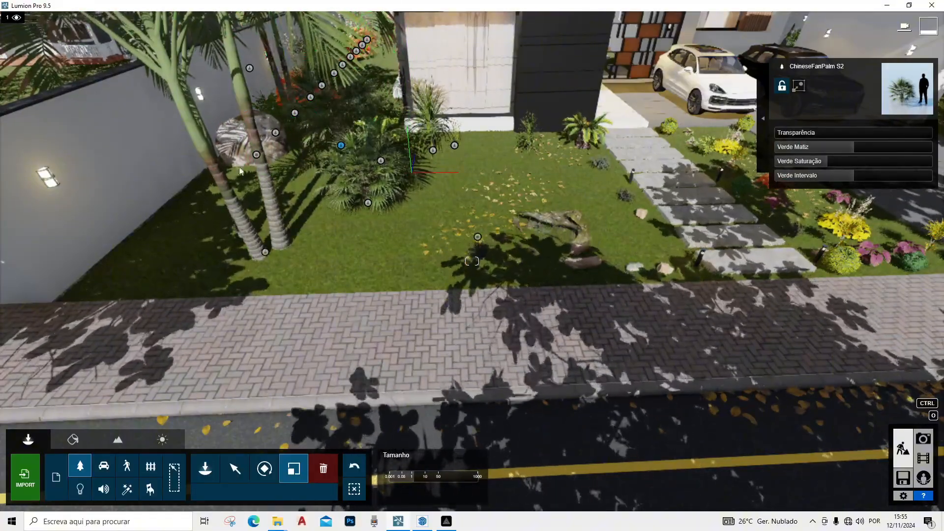
# - Copy the ornamental grass cluster from the garden bed beside the driveway to the lawn around the Alexandra palms
pyautogui.moveTo(181, 267); pyautogui.dragTo(259, 261, button='right')
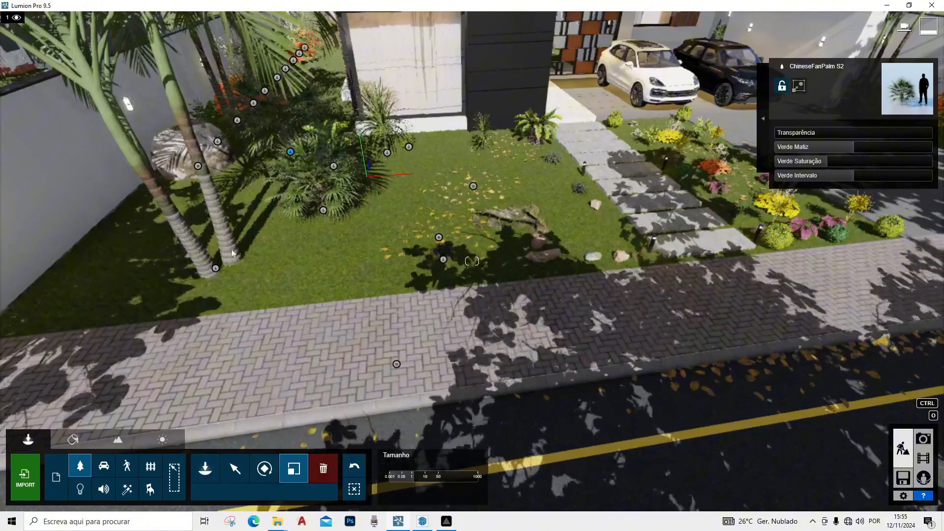
pyautogui.moveTo(277, 272); pyautogui.dragTo(532, 169, button='right')
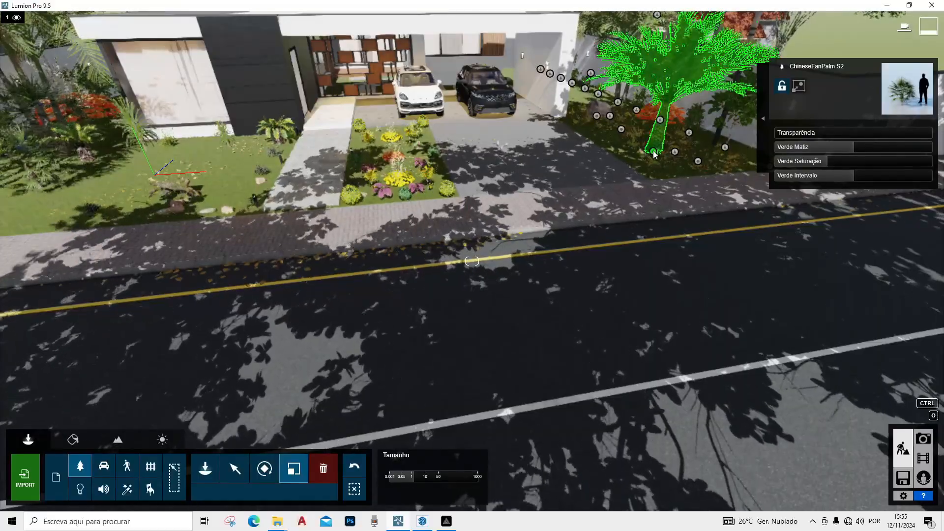
pyautogui.moveTo(681, 157); pyautogui.dragTo(716, 196, button='right')
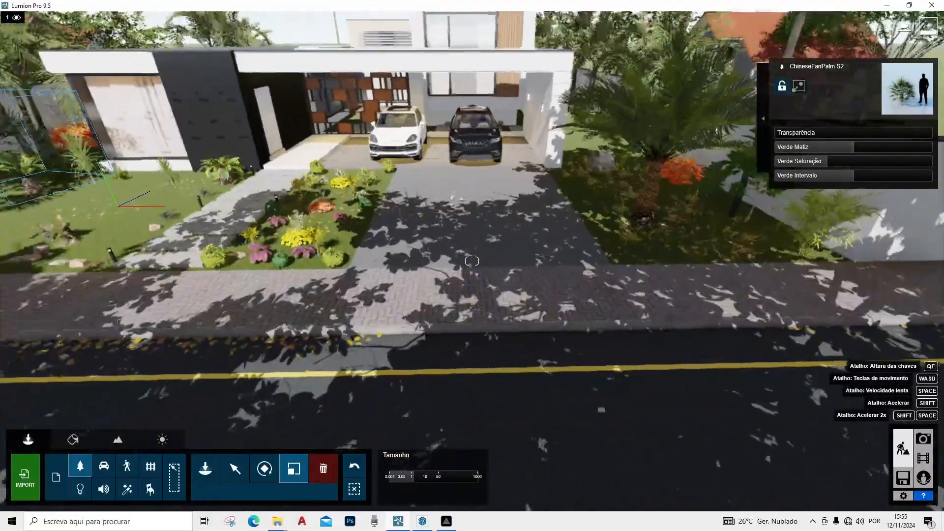
pyautogui.moveTo(708, 216); pyautogui.dragTo(695, 231, button='right')
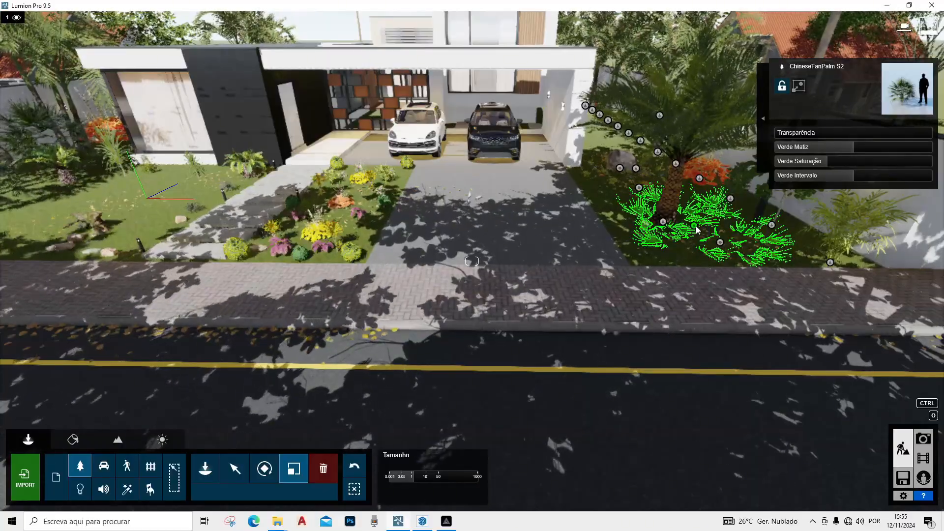
pyautogui.keyDown('ctrl'); pyautogui.moveTo(696, 230); pyautogui.dragTo(552, 233); pyautogui.keyUp('ctrl')
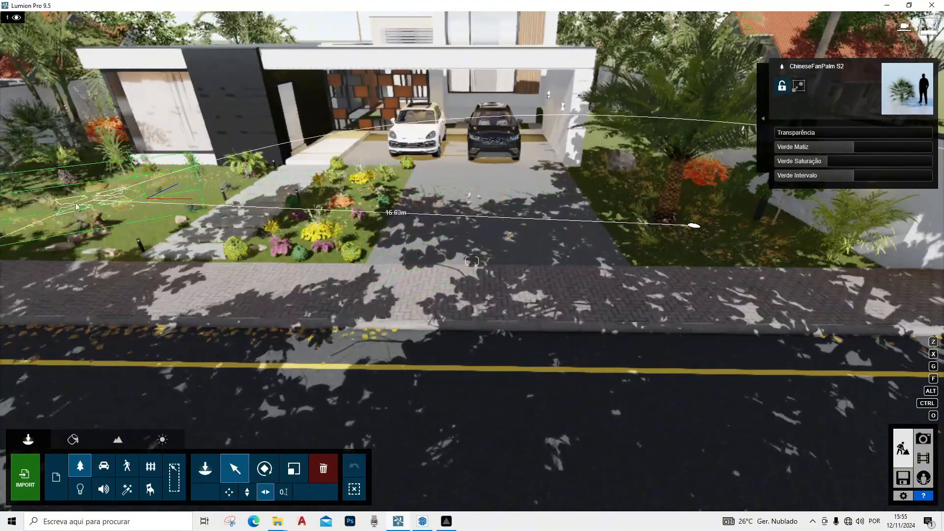
pyautogui.moveTo(25, 202); pyautogui.dragTo(294, 165, button='middle')
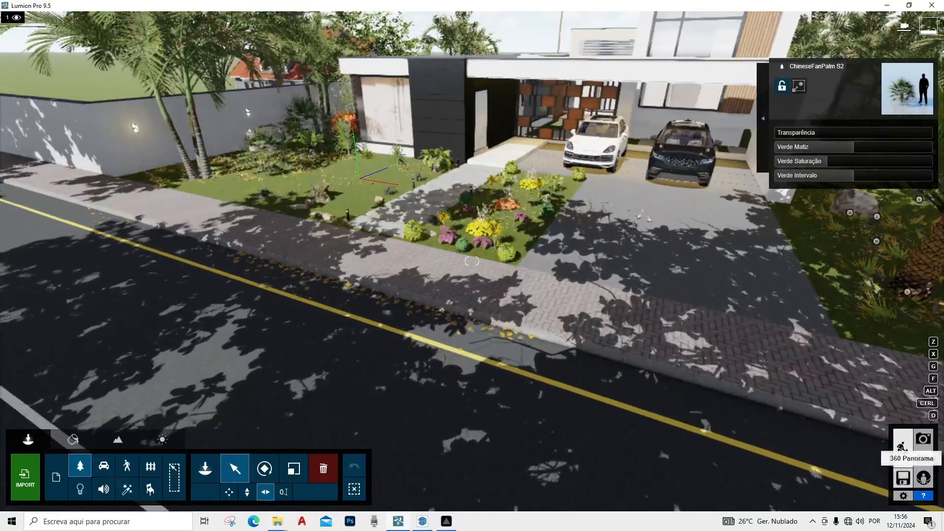
# - Check photos 1 and 2, and from photo 2's viewpoint move the Alexandra palm group further toward the boundary wall
pyautogui.click(923, 440)
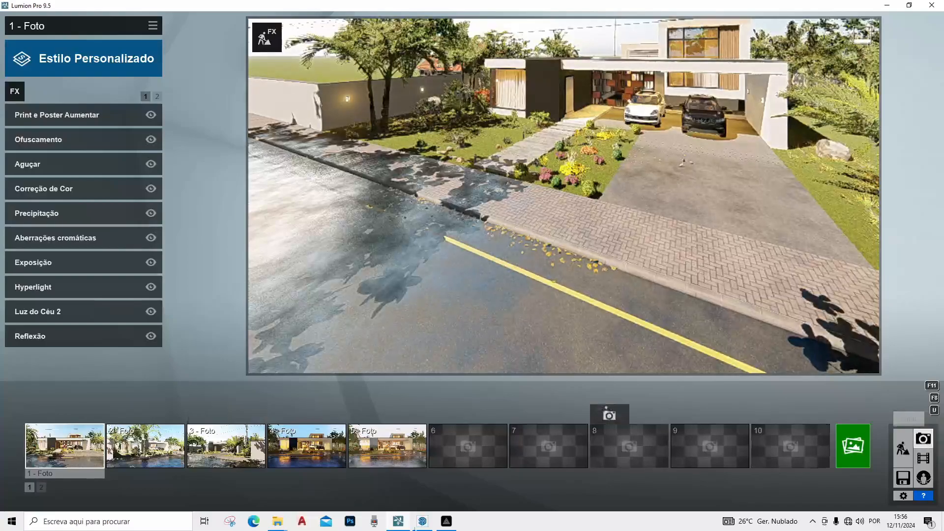
pyautogui.click(83, 448)
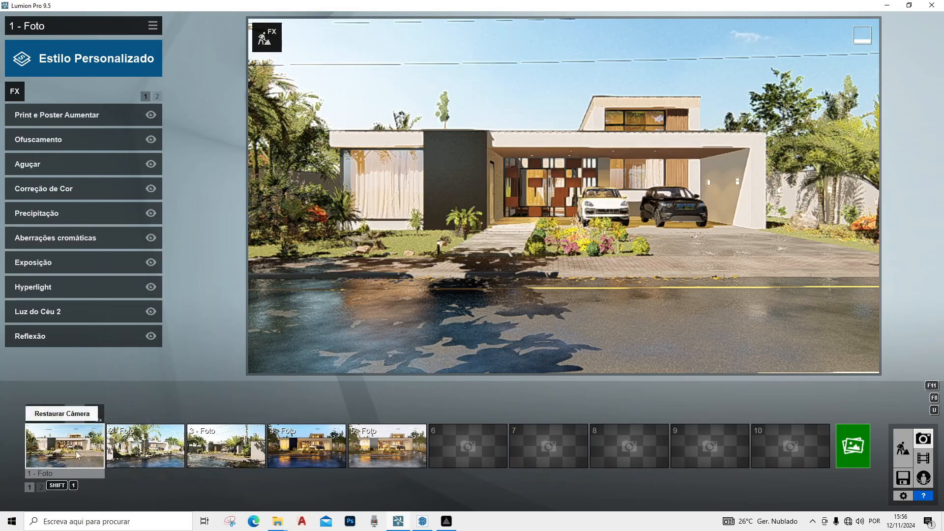
pyautogui.click(156, 451)
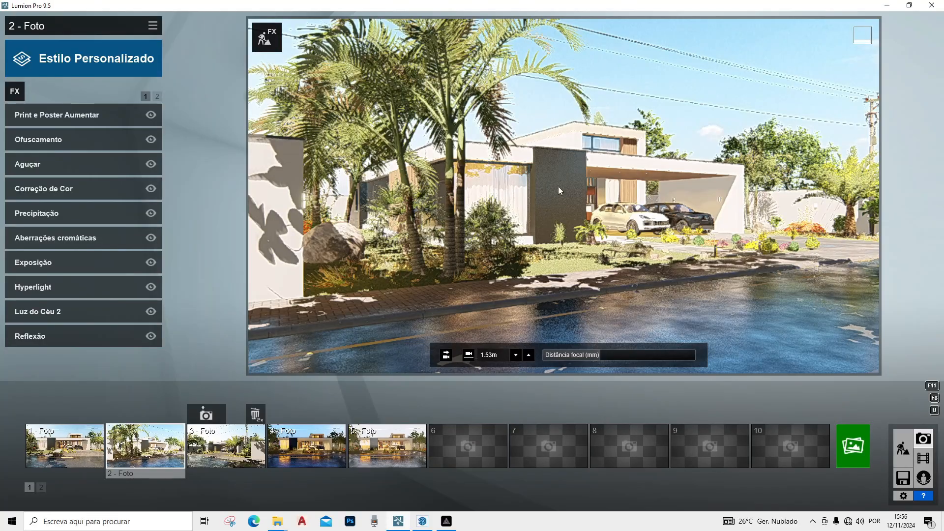
pyautogui.click(903, 448)
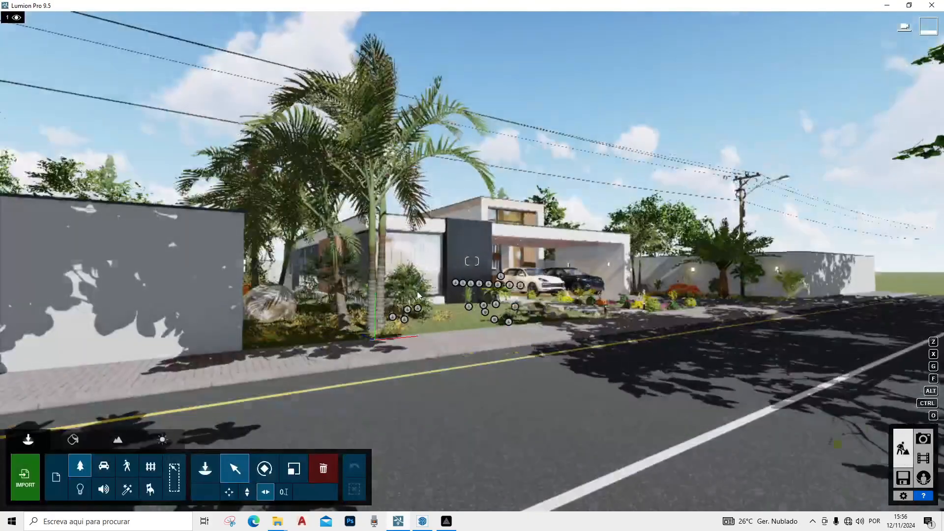
pyautogui.press('w')
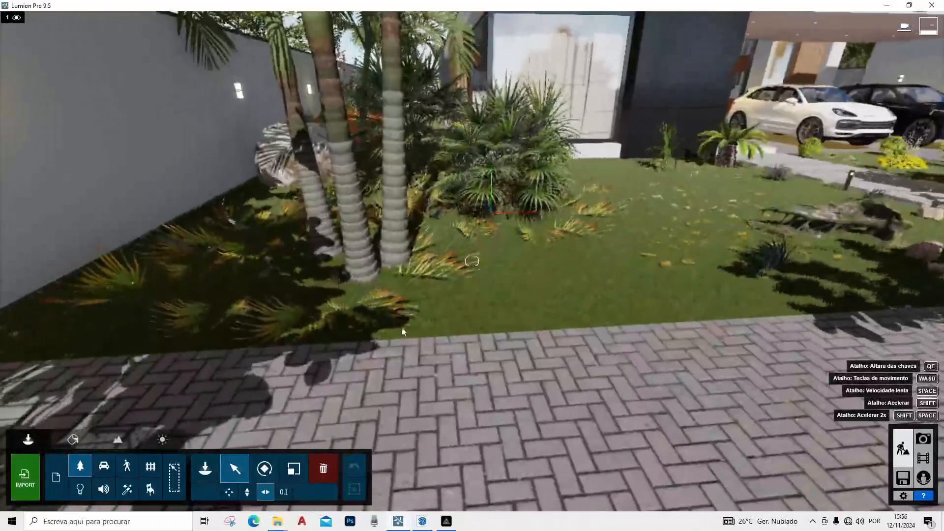
pyautogui.moveTo(372, 274); pyautogui.dragTo(315, 268)
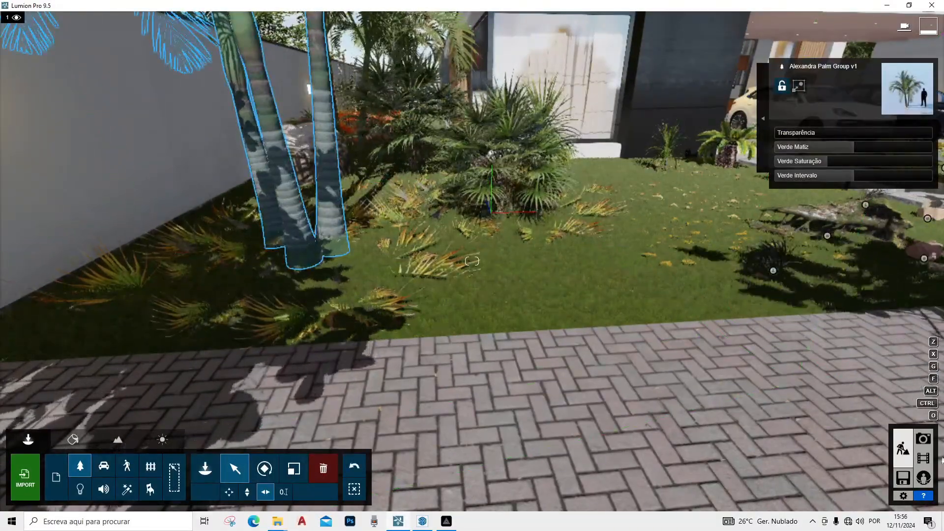
# - Check photos 1 and 2 in Photo mode and try a 29.9 mm focal length on photo 2
pyautogui.click(923, 439)
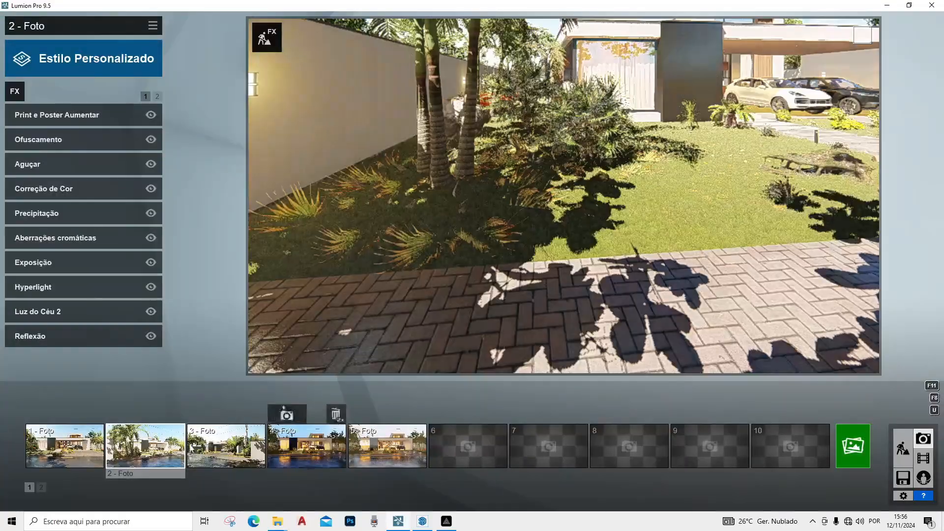
pyautogui.click(87, 453)
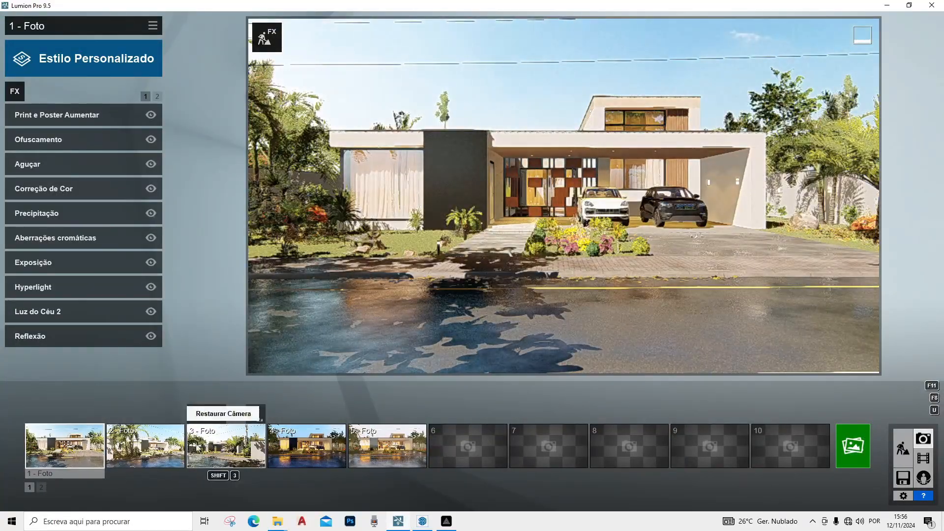
pyautogui.click(156, 450)
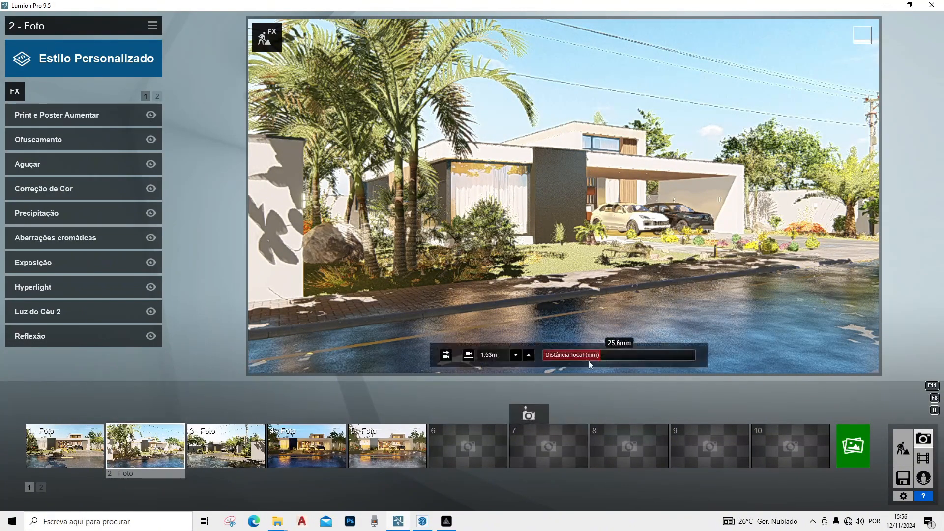
pyautogui.click(605, 356)
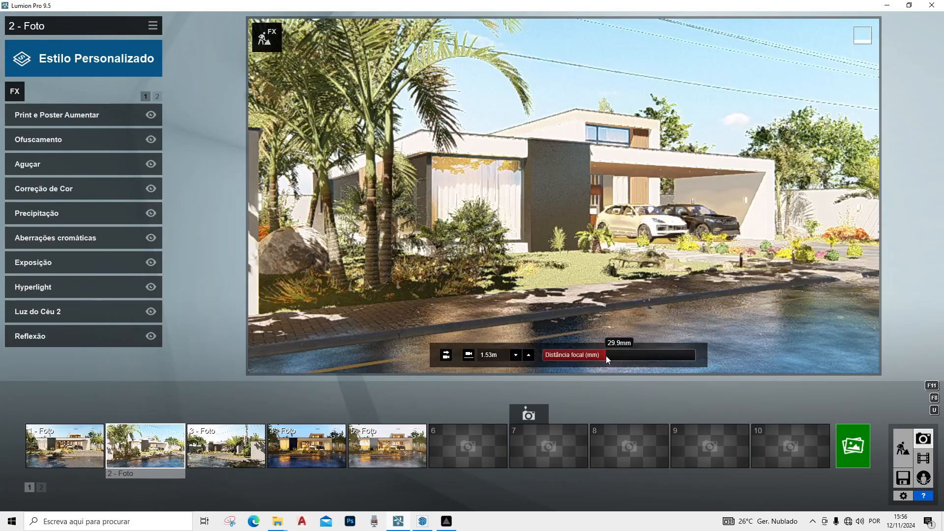
pyautogui.click(158, 448)
# - Review the renders of photos 3, 4 and 5, ending on the front view of photo 1
pyautogui.click(231, 450)
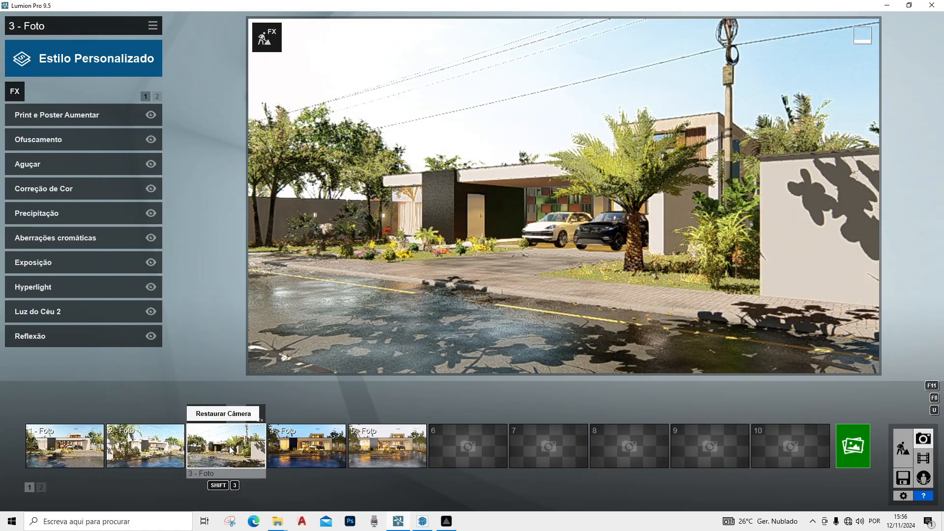
pyautogui.click(311, 453)
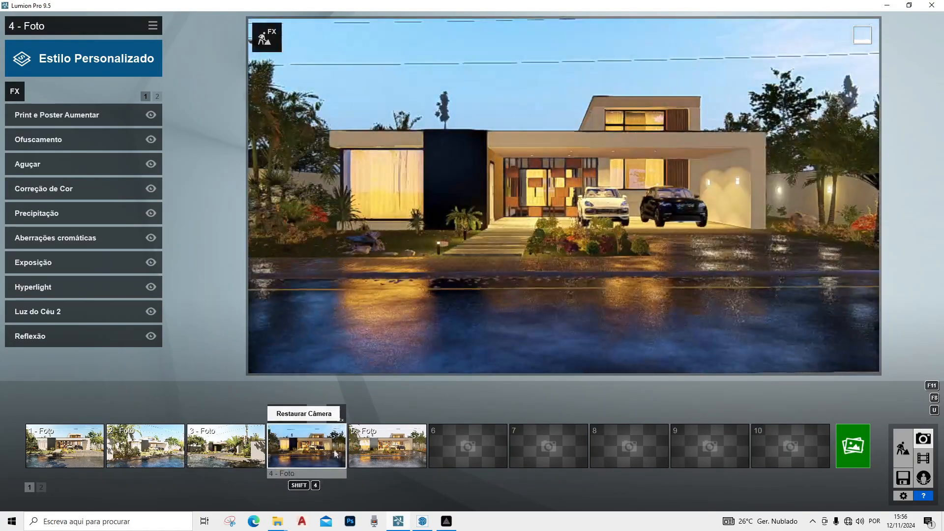
pyautogui.click(402, 450)
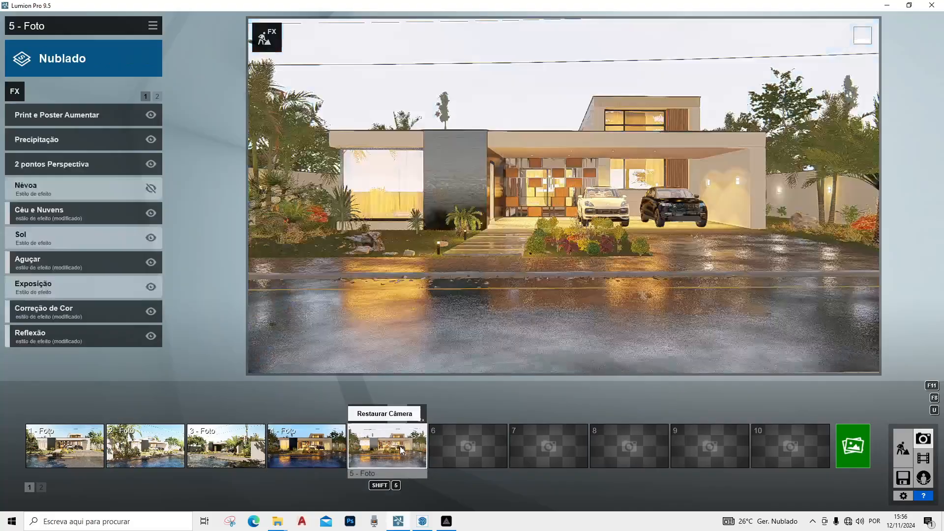
pyautogui.click(78, 450)
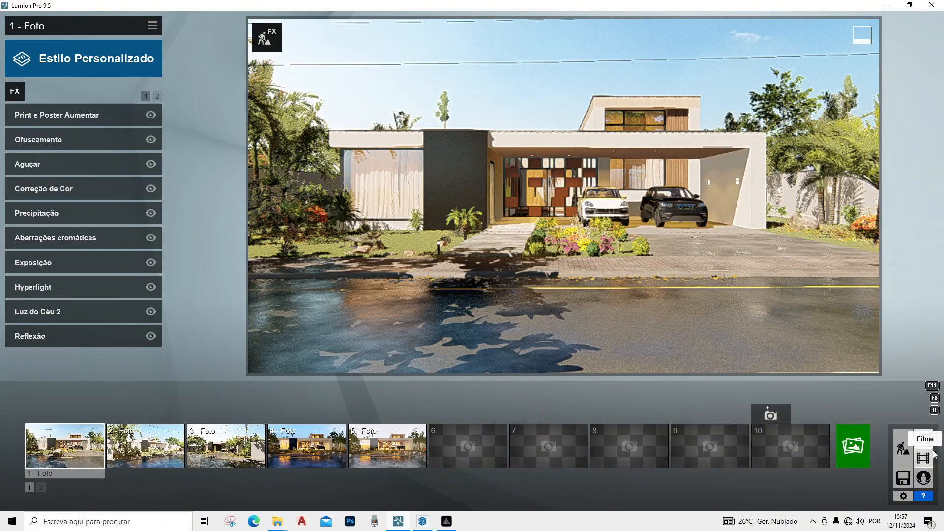
# - Return to the scene and copy the imported curtain from the front window onto the lawn beside the side window
pyautogui.click(903, 448)
pyautogui.press('w')
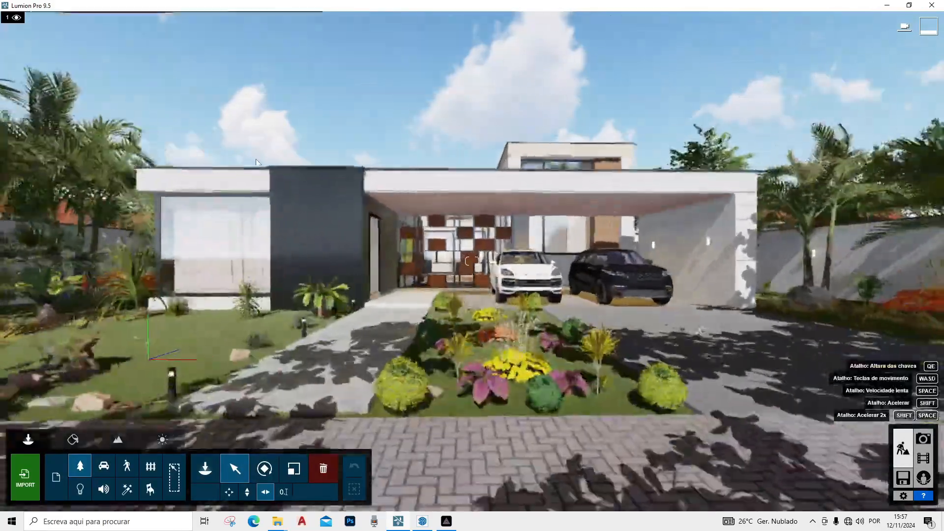
pyautogui.press('a')
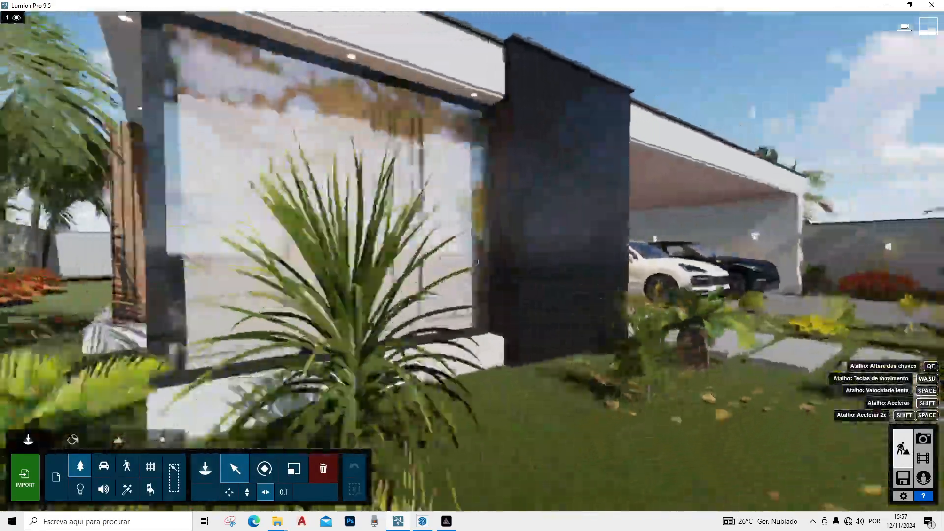
pyautogui.press('s')
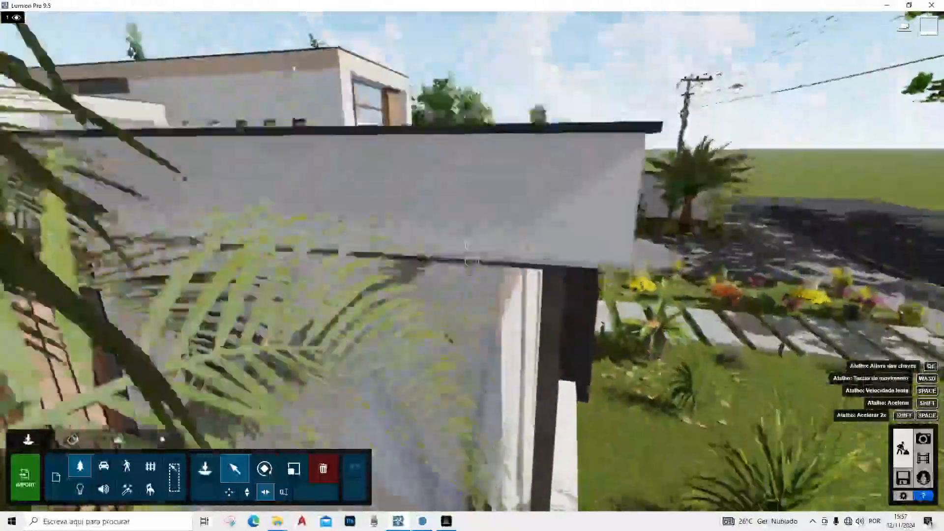
pyautogui.press('q')
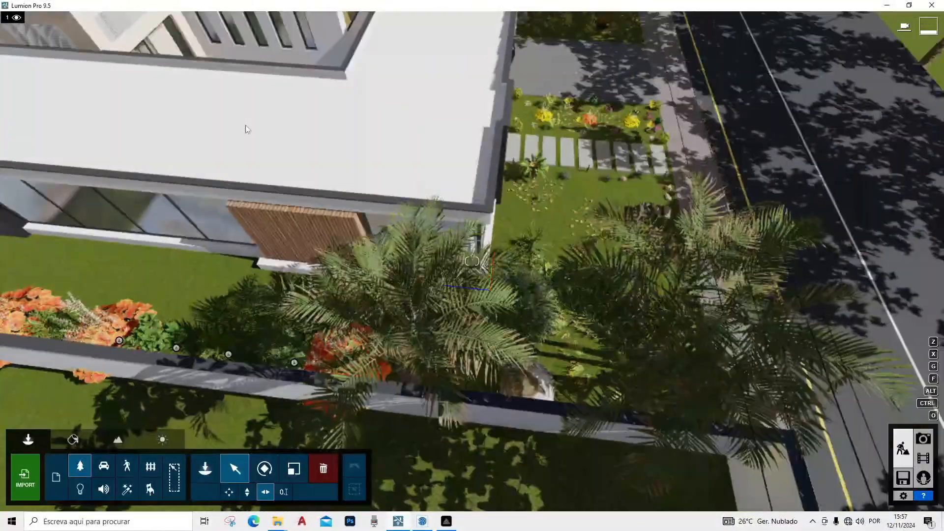
pyautogui.moveTo(247, 130); pyautogui.dragTo(211, 158, button='right')
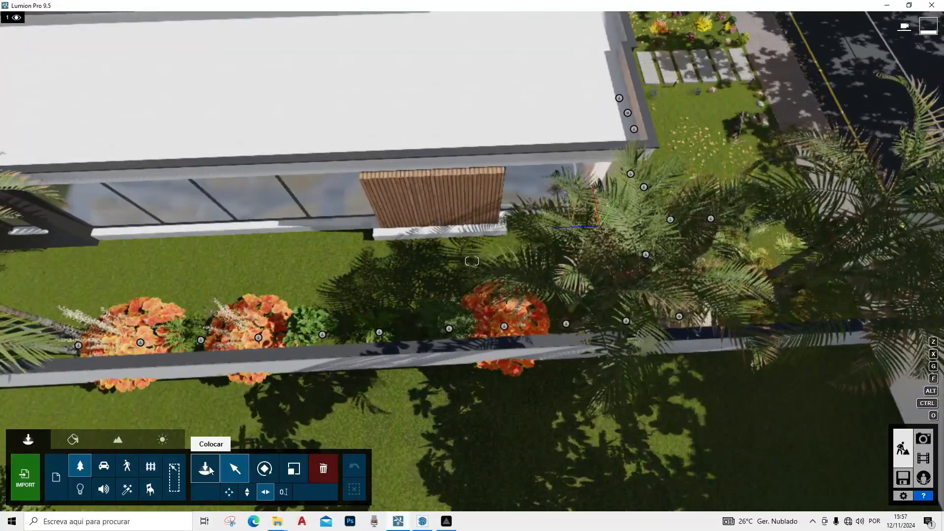
pyautogui.click(56, 478)
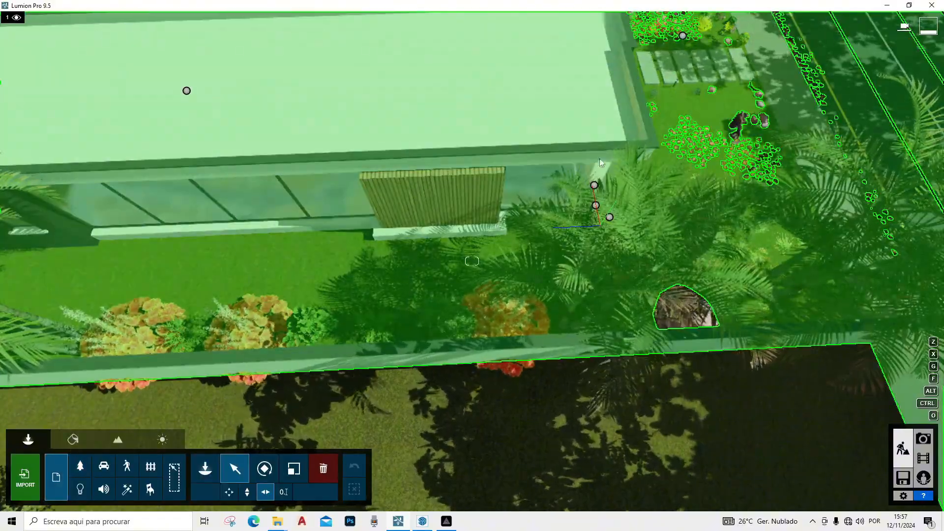
pyautogui.moveTo(600, 158); pyautogui.dragTo(486, 105, button='right')
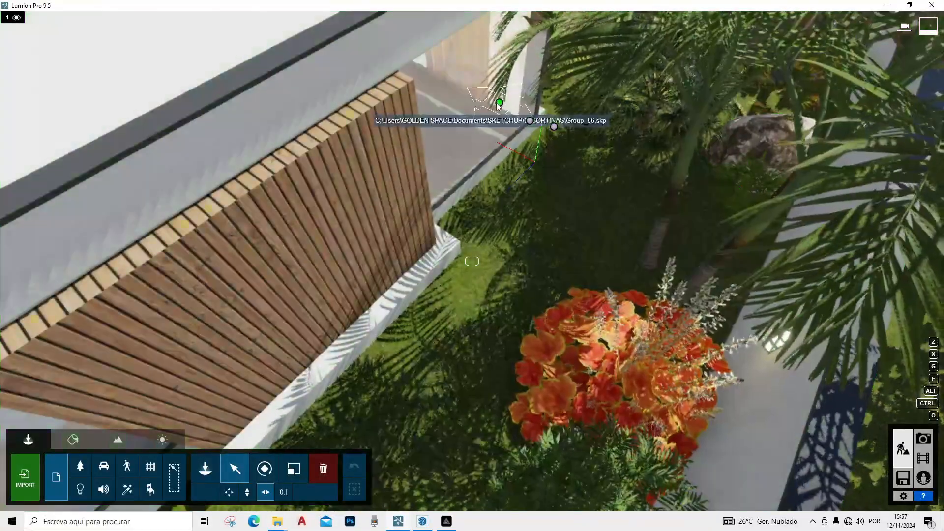
pyautogui.moveTo(498, 103); pyautogui.dragTo(521, 231)
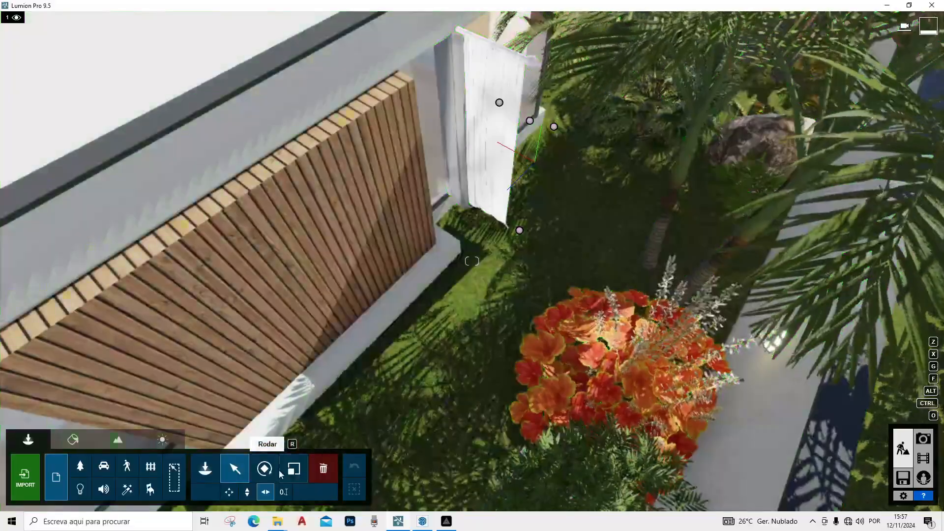
# - Rotate the curtain copy parallel to the side wall and move it behind the side window glass next to the wood slat panel
pyautogui.click(279, 472)
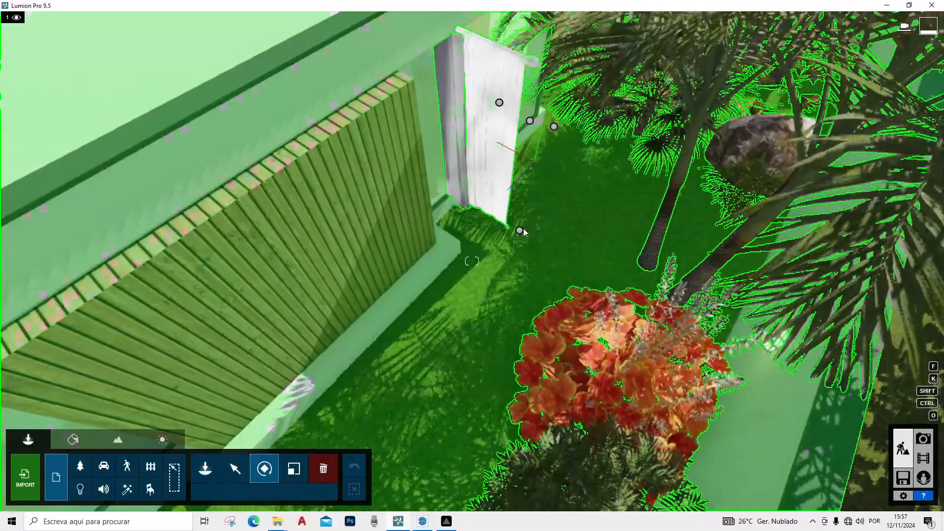
pyautogui.moveTo(519, 230); pyautogui.dragTo(552, 252)
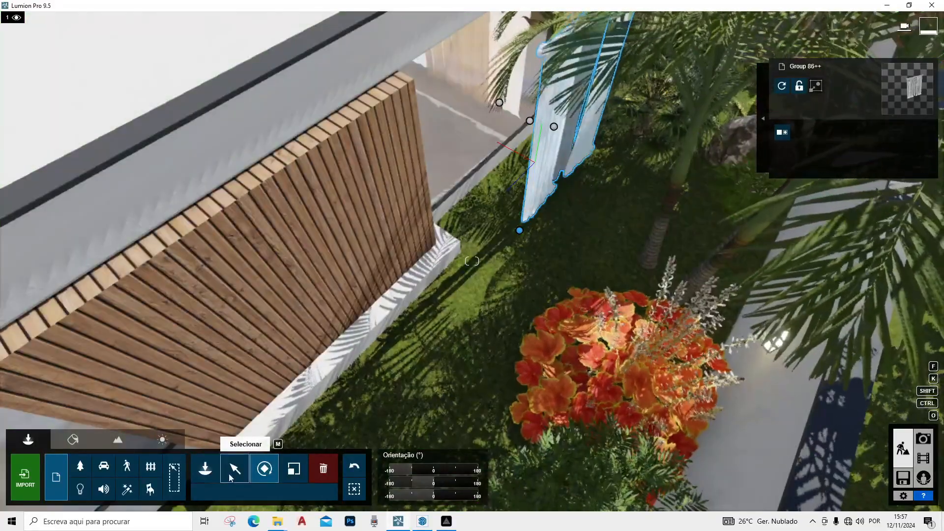
pyautogui.click(231, 476)
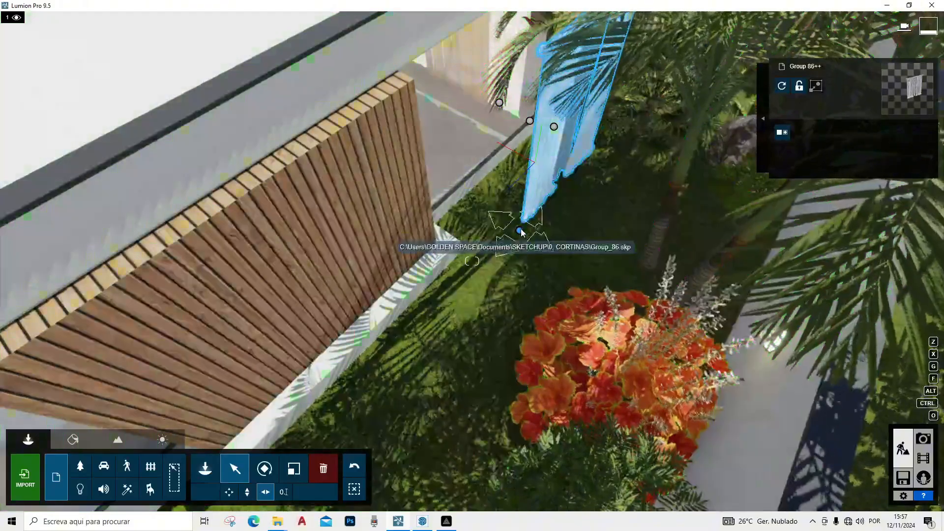
pyautogui.moveTo(520, 230); pyautogui.dragTo(435, 201)
pyautogui.moveTo(435, 202); pyautogui.dragTo(461, 187, button='right')
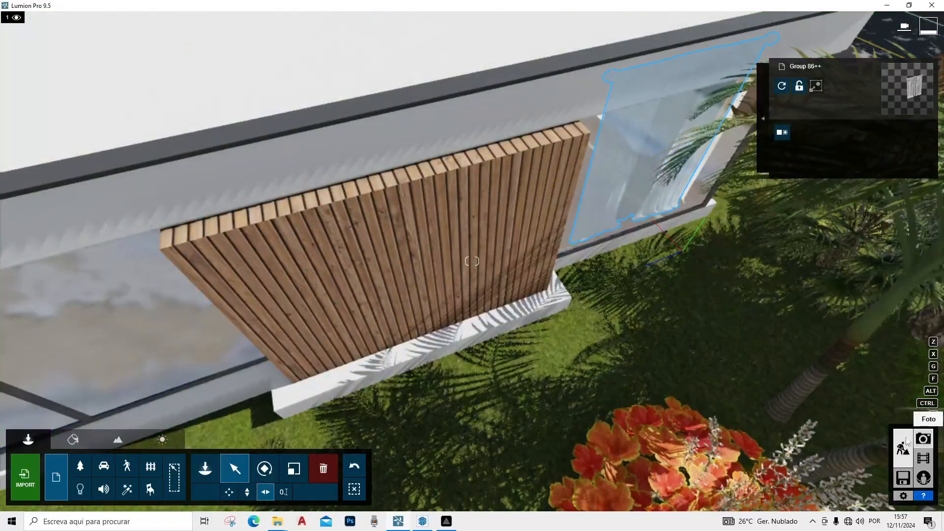
# - Check the new curtain in Photo mode and review photos 2, 3, 4 and 5
pyautogui.click(919, 439)
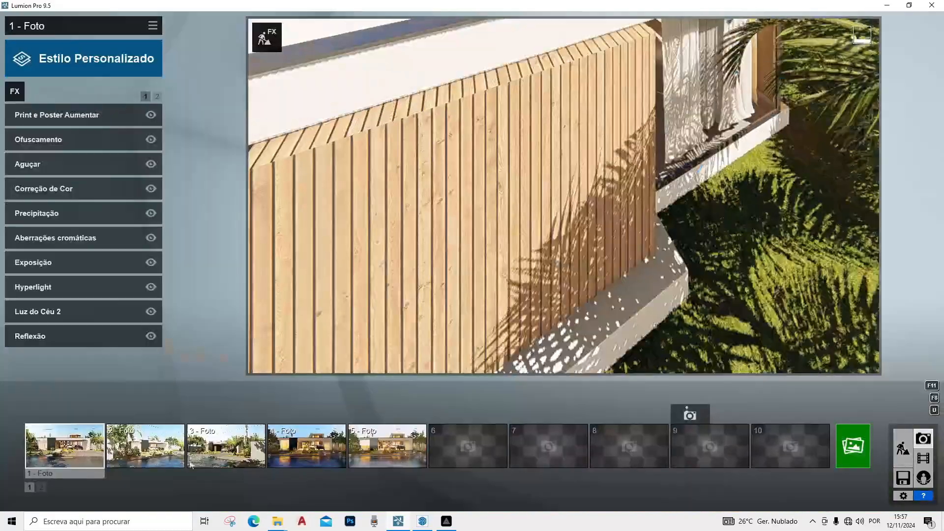
pyautogui.click(153, 456)
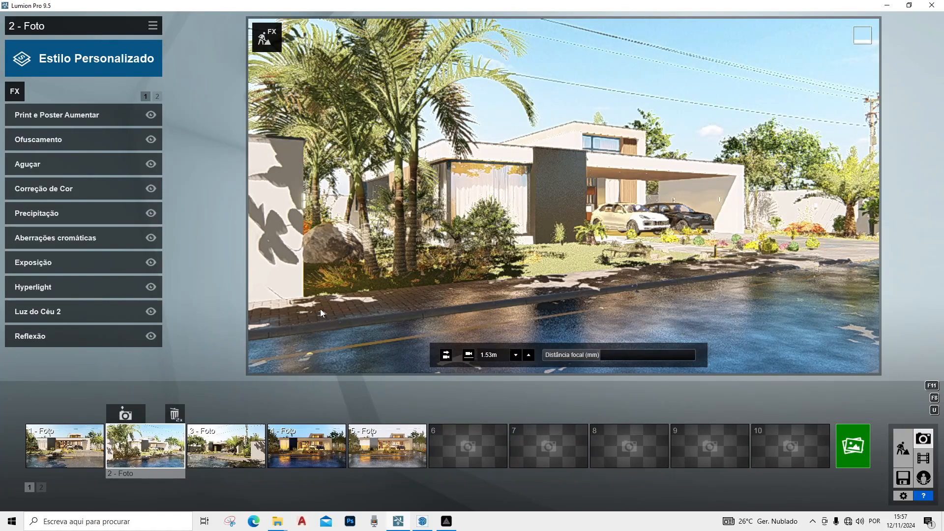
pyautogui.click(226, 456)
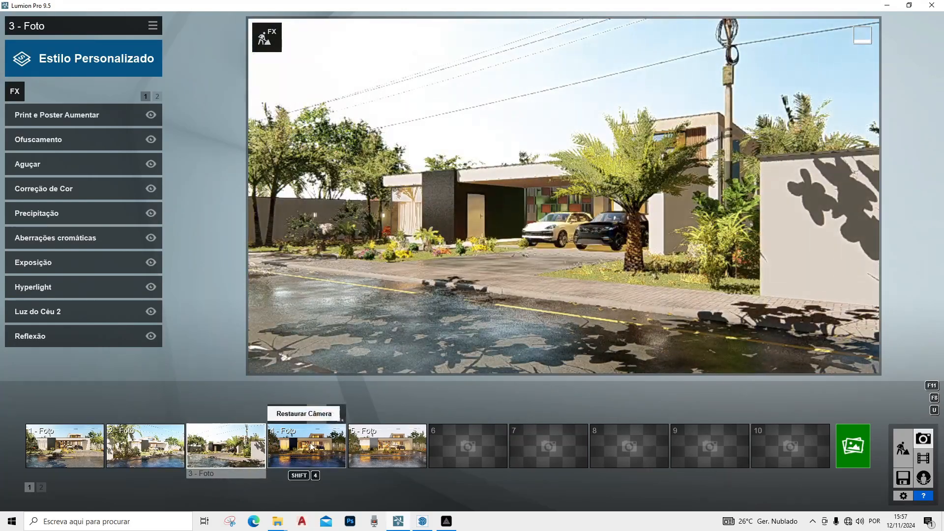
pyautogui.click(305, 449)
pyautogui.click(375, 447)
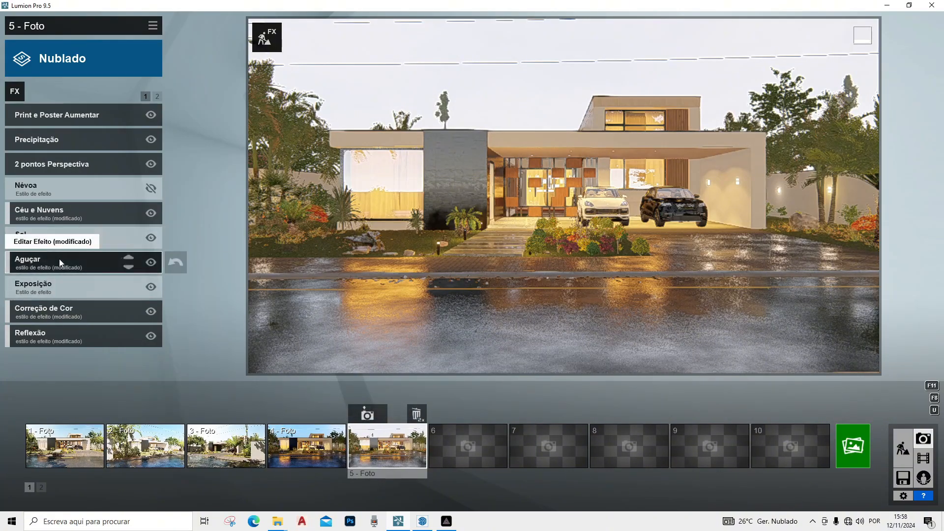
# - Try higher sun brightness values in photo 5's Sun effect and return the brightness to 0.0
pyautogui.click(97, 238)
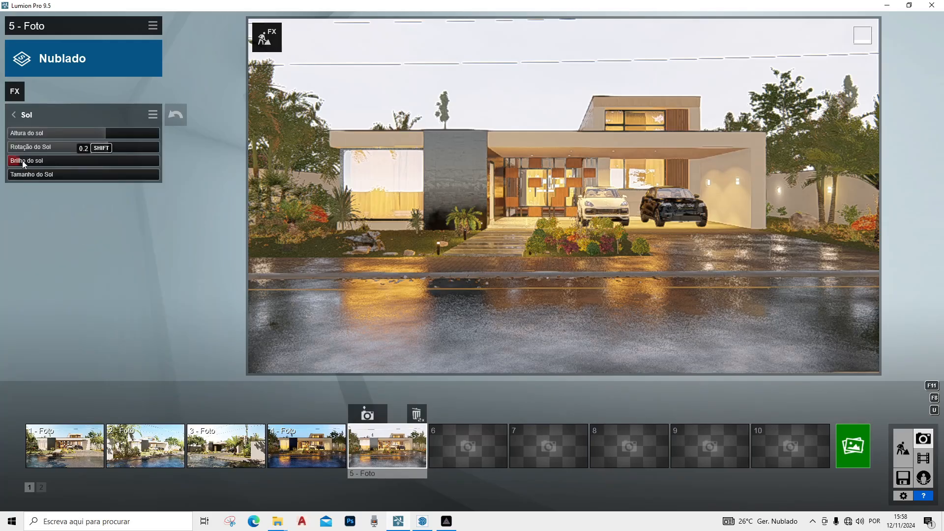
pyautogui.moveTo(22, 160); pyautogui.dragTo(25, 160)
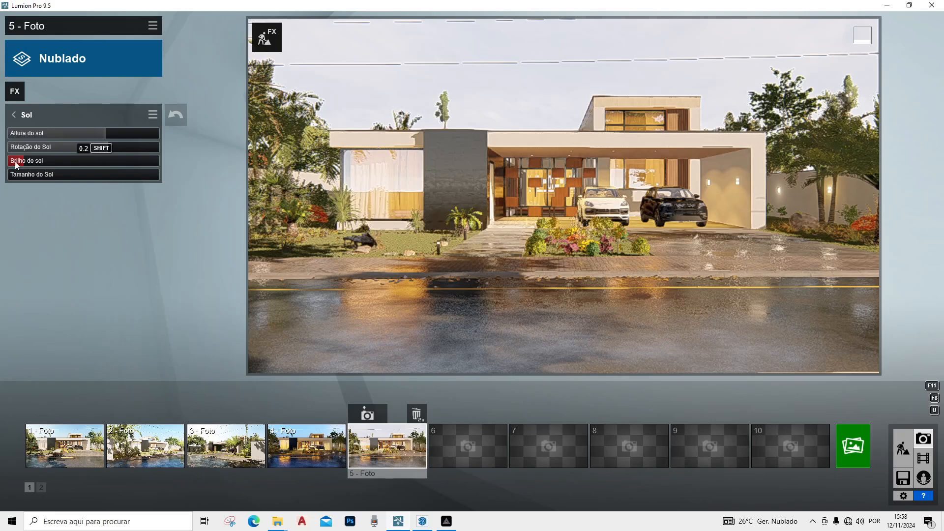
pyautogui.moveTo(24, 160); pyautogui.dragTo(123, 162)
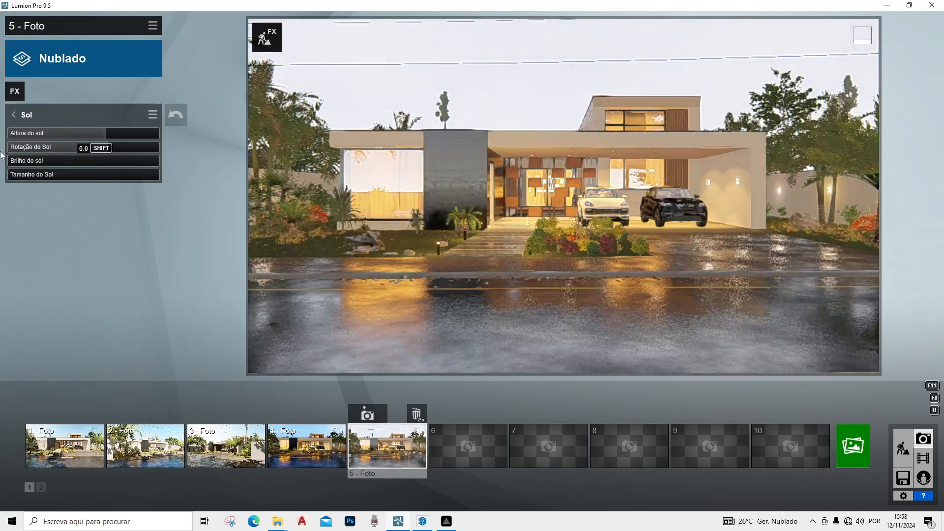
pyautogui.click(14, 115)
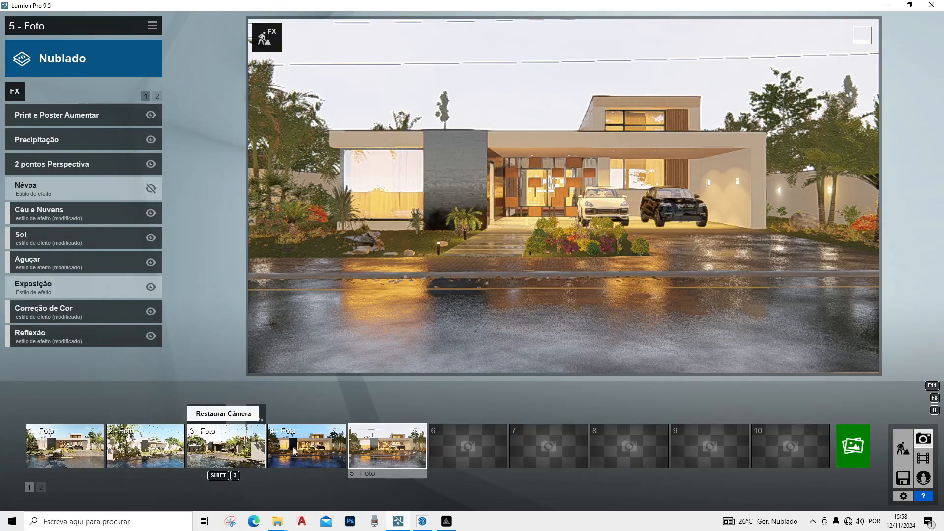
# - Review photo 1 and its Color Correction settings, and compare it with the dusk render of photo 4
pyautogui.click(61, 448)
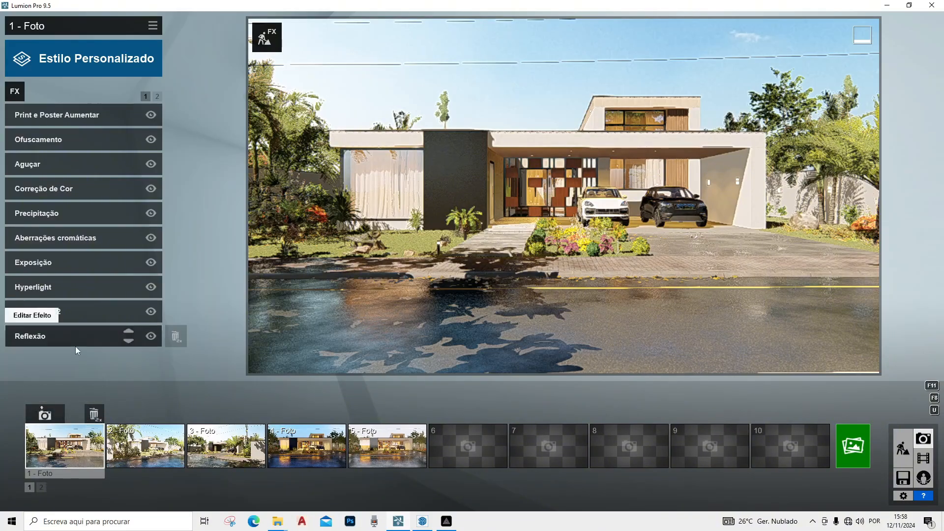
pyautogui.click(58, 192)
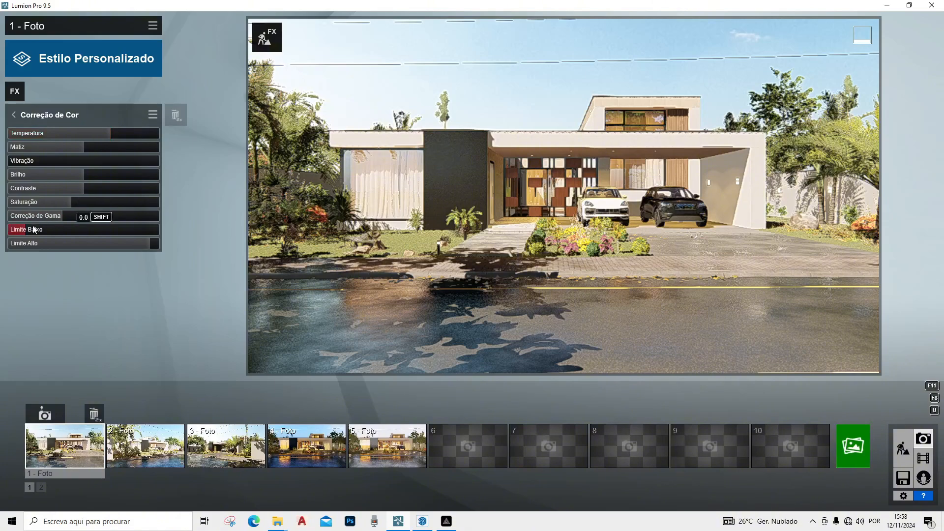
pyautogui.click(20, 114)
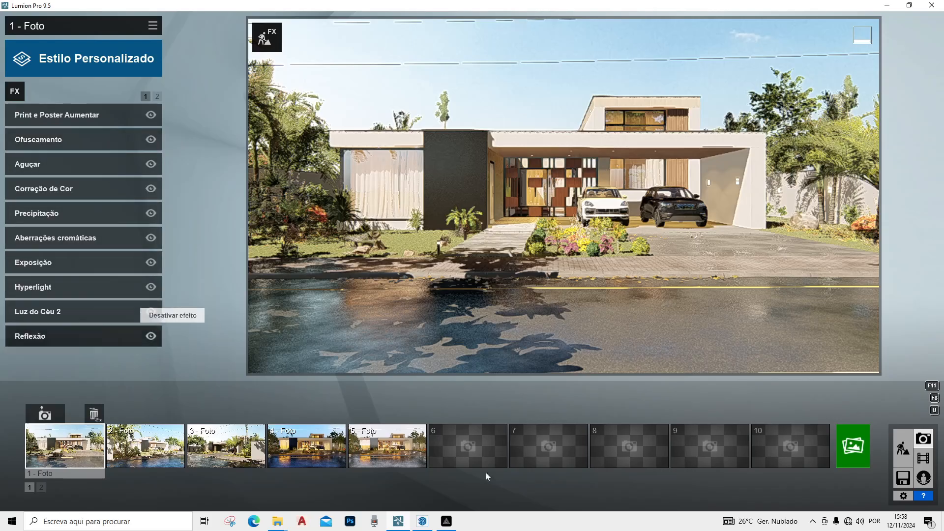
pyautogui.click(317, 452)
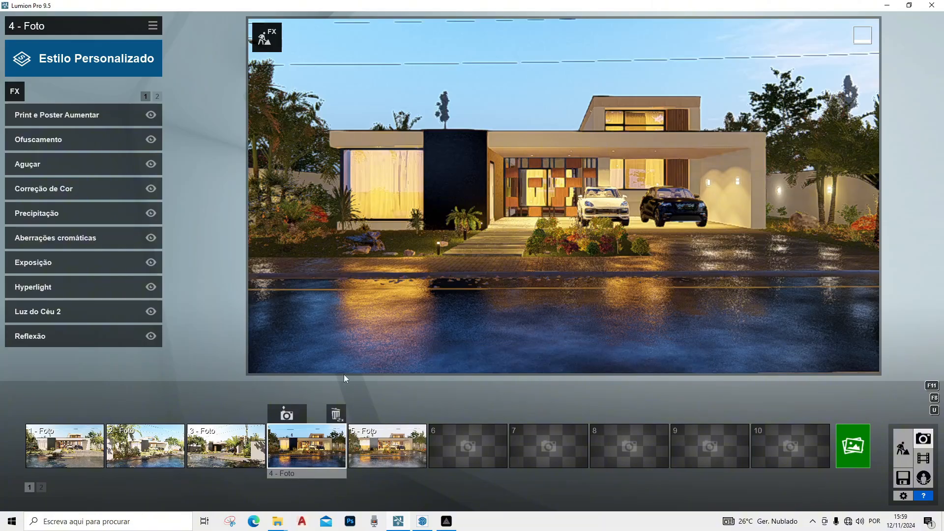
# - Return to the scene at the street near the utility pole and lower the sun height to the horizon for night lighting
pyautogui.click(902, 448)
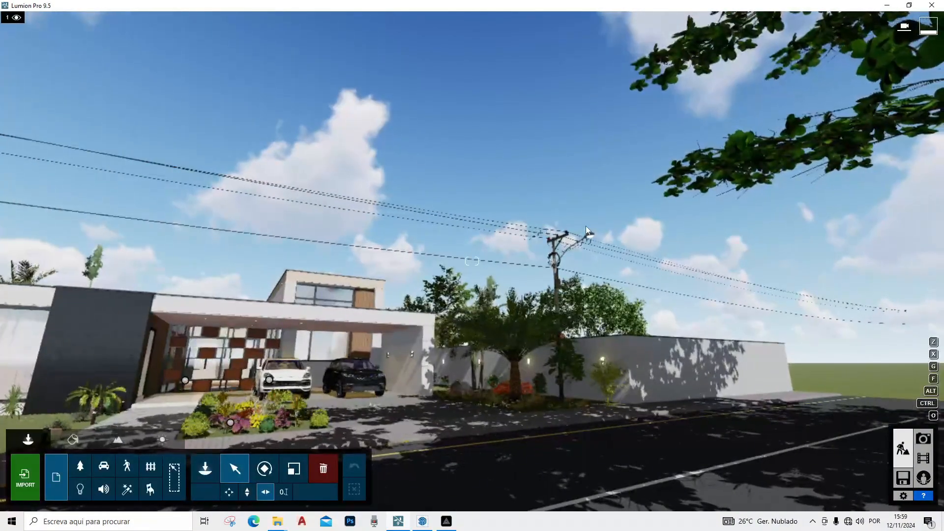
pyautogui.press('w')
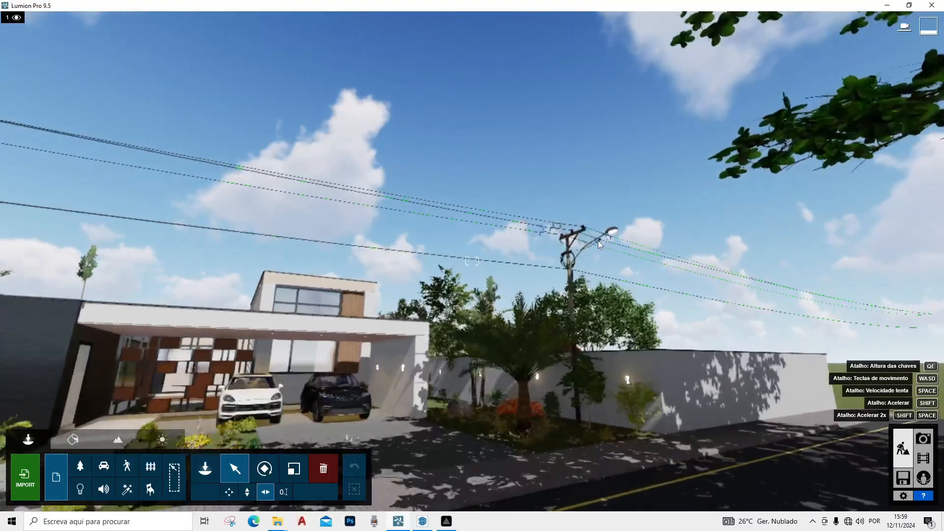
pyautogui.moveTo(598, 241); pyautogui.dragTo(597, 252, button='right')
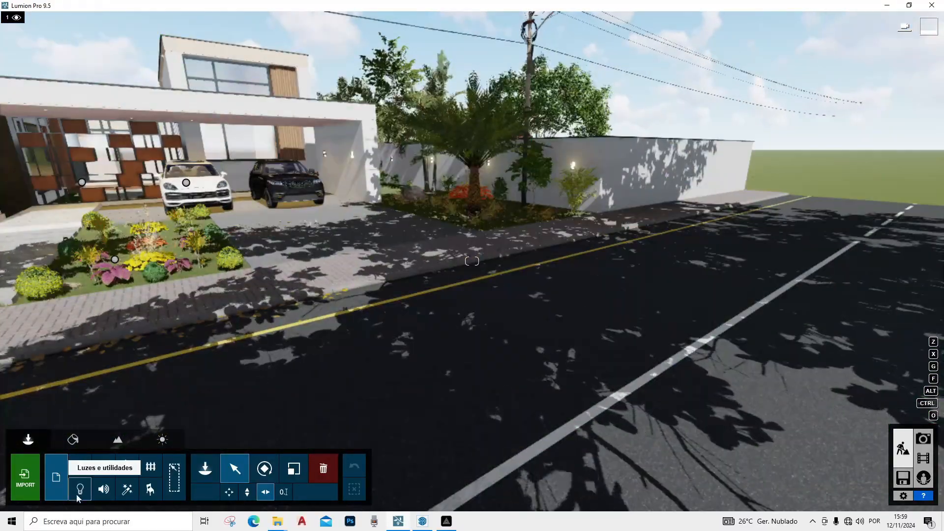
pyautogui.click(80, 489)
pyautogui.click(216, 466)
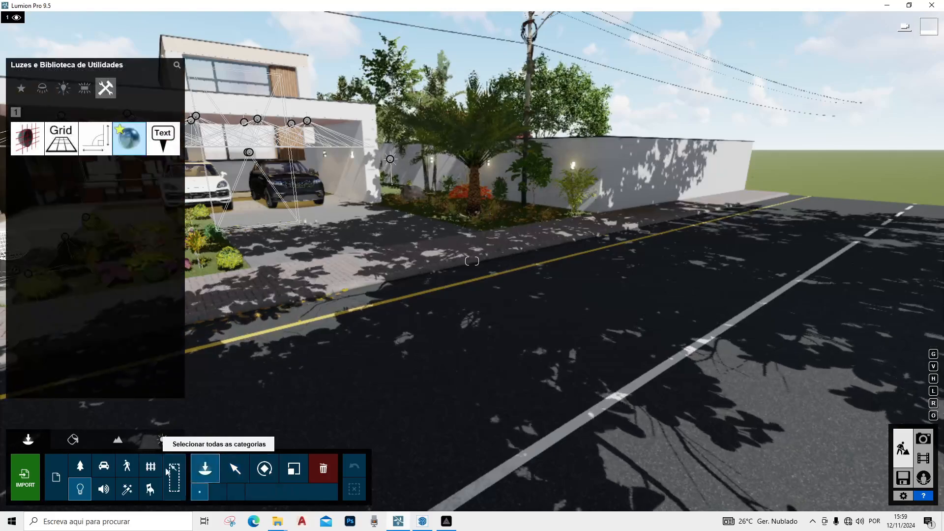
pyautogui.click(162, 439)
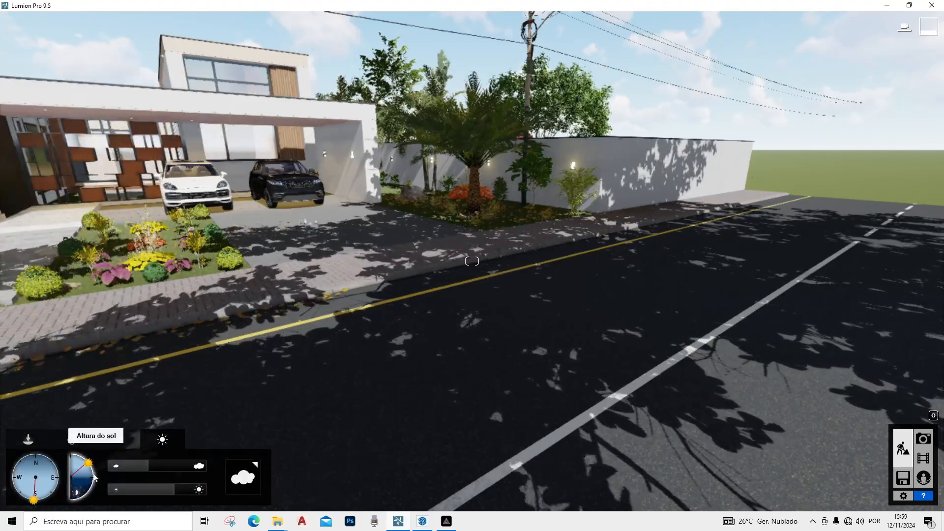
pyautogui.moveTo(83, 470); pyautogui.dragTo(85, 485)
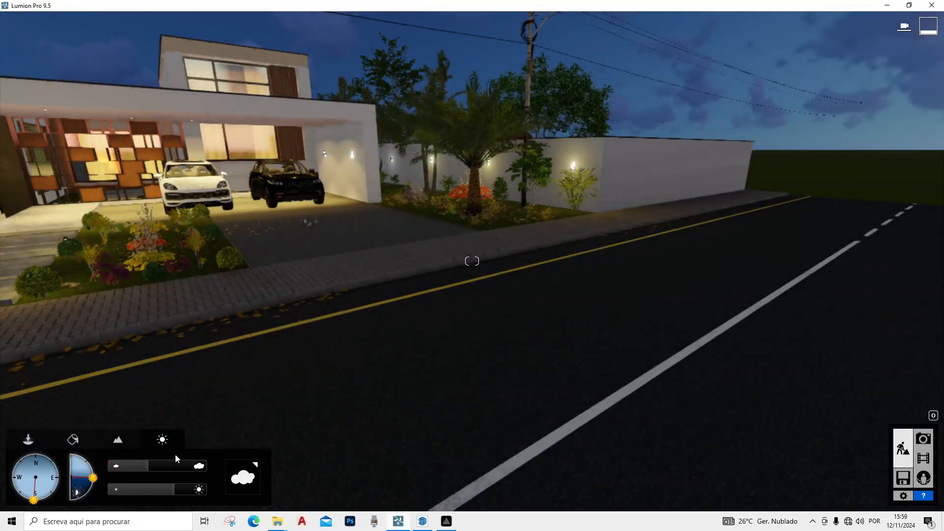
# - Place a Lamp23 spotlight at the street edge in front of the boundary wall, near the utility pole, and keep it selected
pyautogui.click(29, 439)
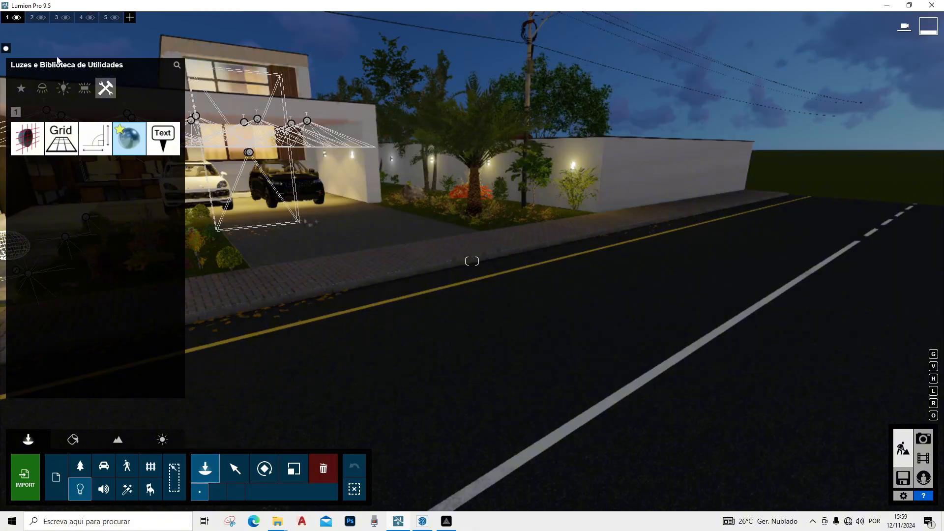
pyautogui.click(40, 91)
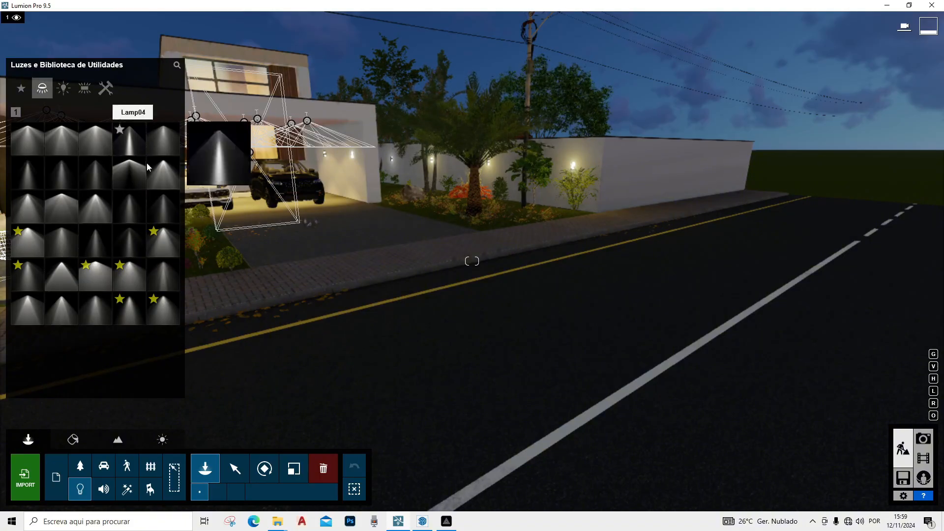
pyautogui.click(97, 295)
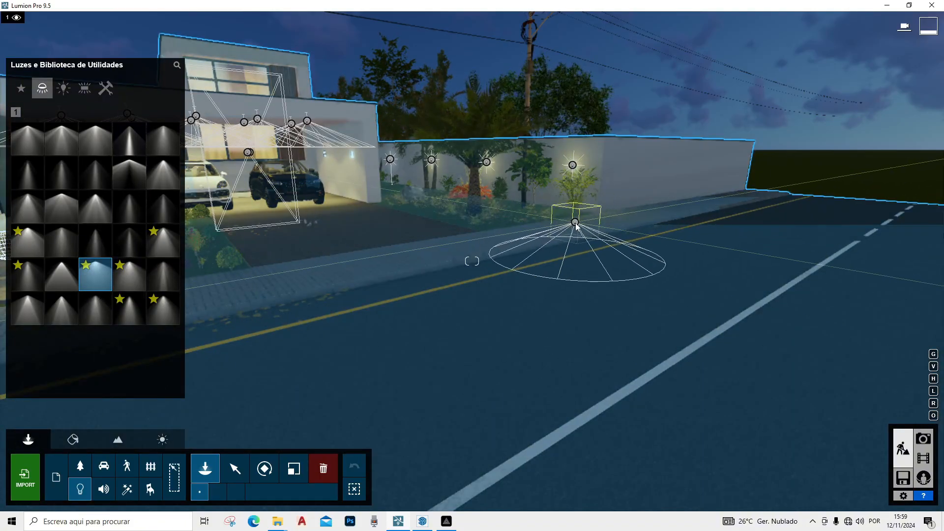
pyautogui.click(575, 224)
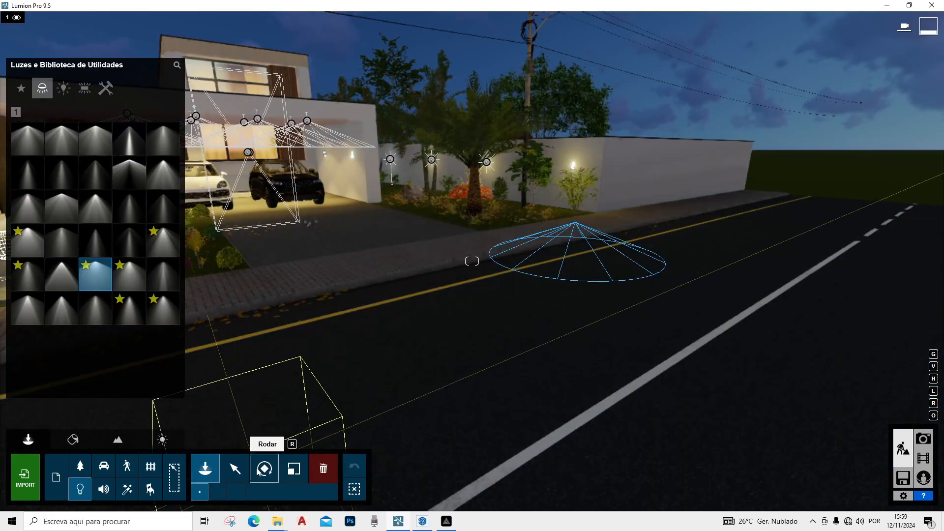
pyautogui.click(234, 471)
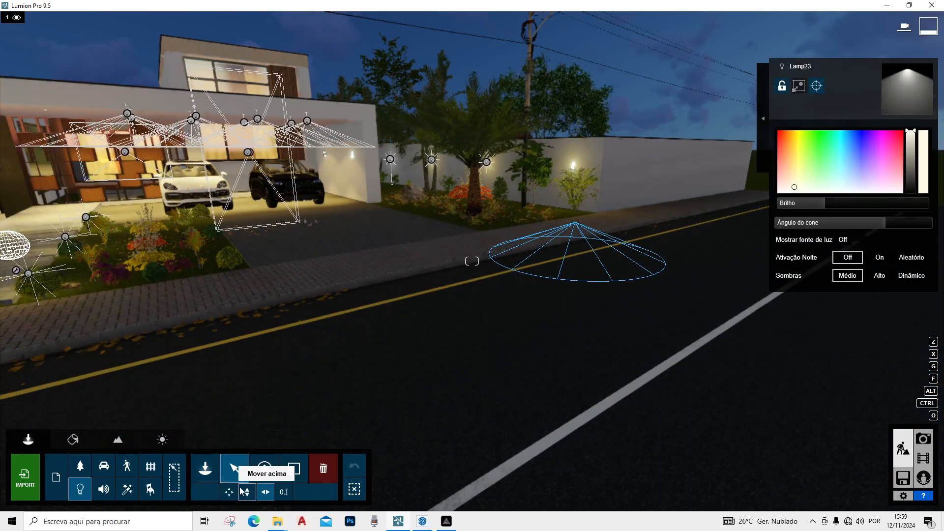
# - Raise the selected Lamp23 spotlight vertically to the height of the lamp head on the utility pole
pyautogui.moveTo(516, 246); pyautogui.dragTo(561, 231, button='right')
pyautogui.moveTo(560, 231); pyautogui.dragTo(595, 10)
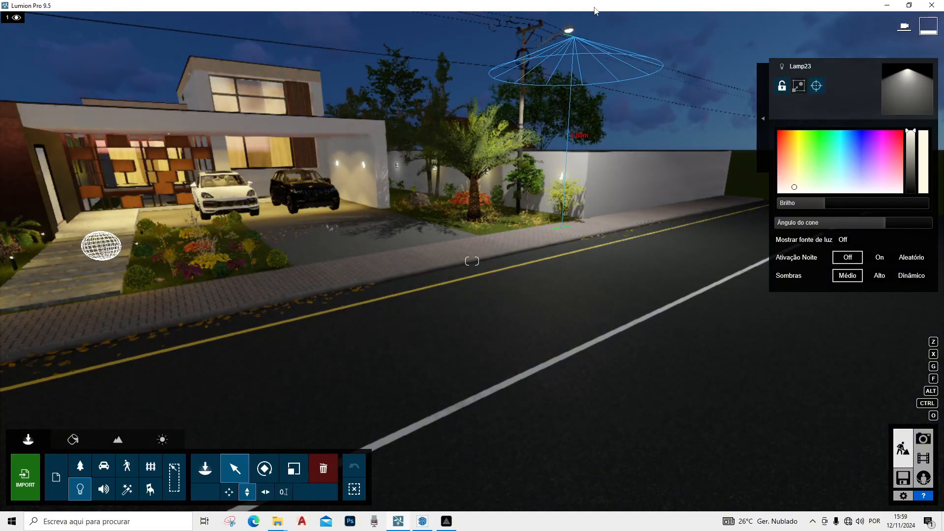
# - Copy the raised Lamp23 spotlight horizontally along the street to the boundary wall on the opposite side of the house
pyautogui.moveTo(598, 75); pyautogui.dragTo(610, 263, button='right')
pyautogui.moveTo(632, 211); pyautogui.dragTo(598, 211, button='right')
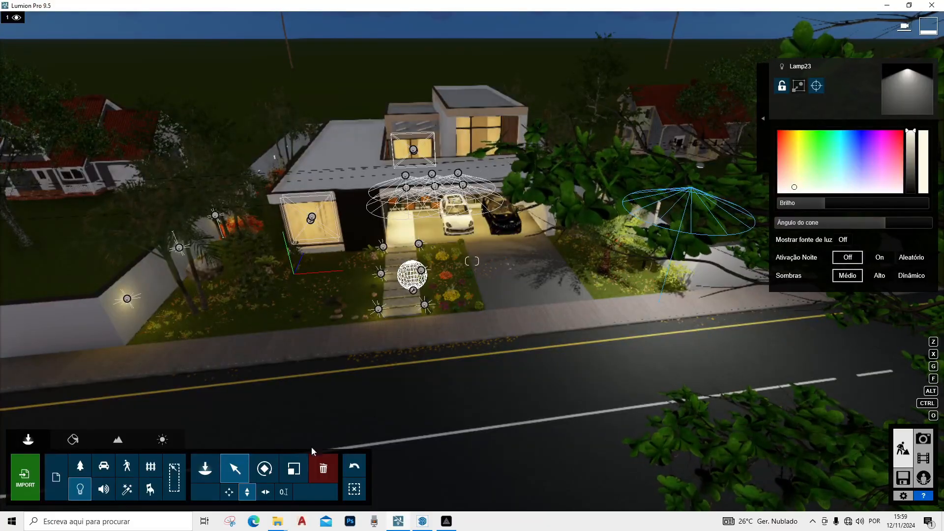
pyautogui.click(266, 491)
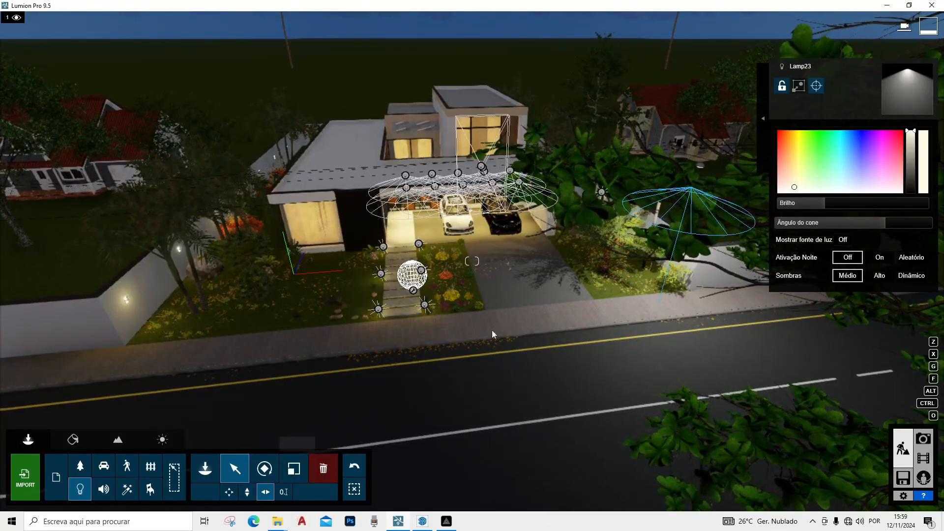
pyautogui.moveTo(629, 223); pyautogui.dragTo(27, 234)
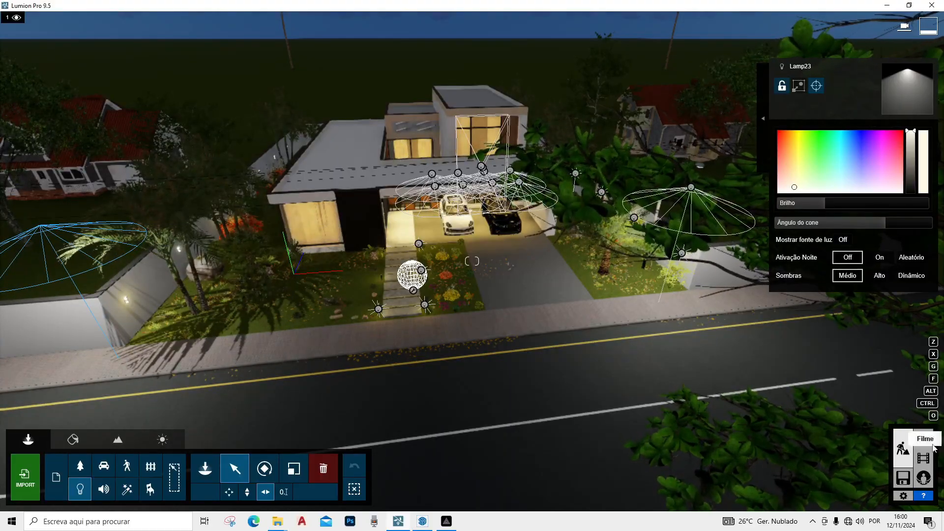
# - Open photo 4 in photo mode and review the settings of its Luz do Céu 2 effect
pyautogui.click(930, 443)
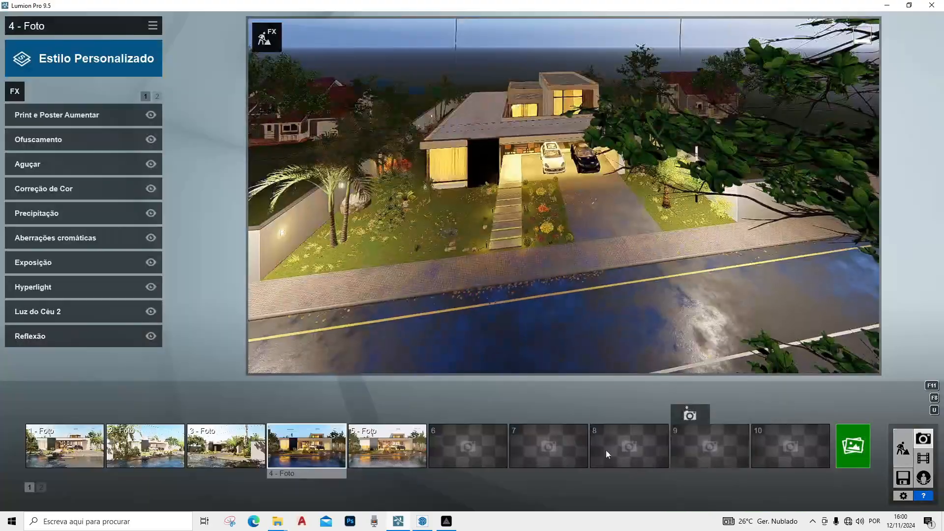
pyautogui.click(305, 452)
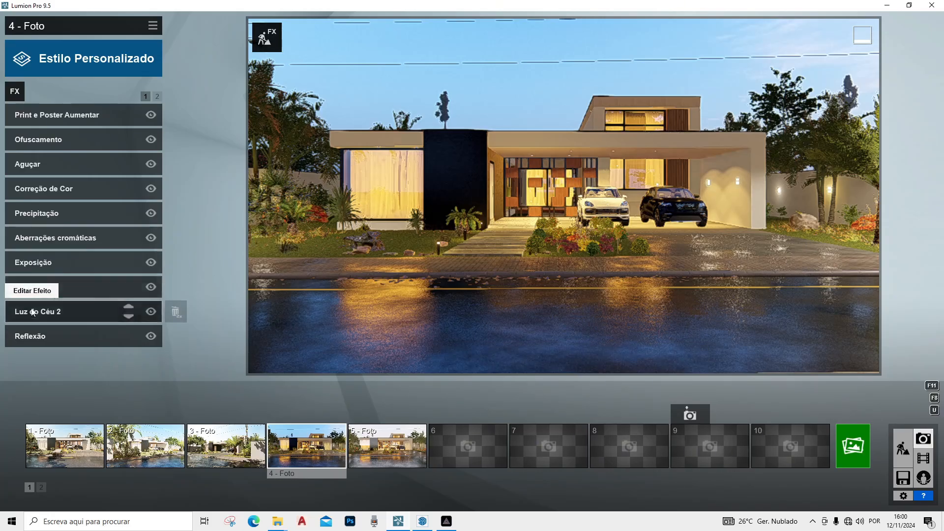
pyautogui.click(53, 311)
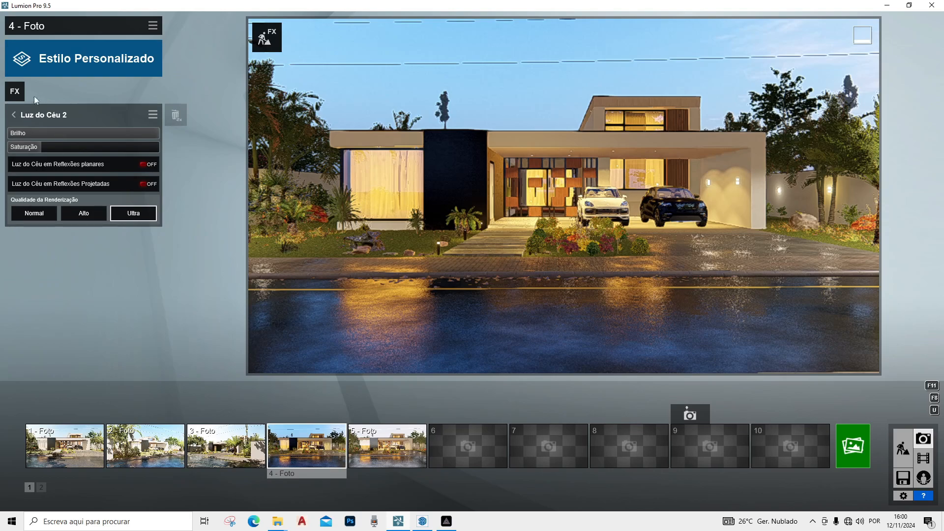
pyautogui.click(20, 115)
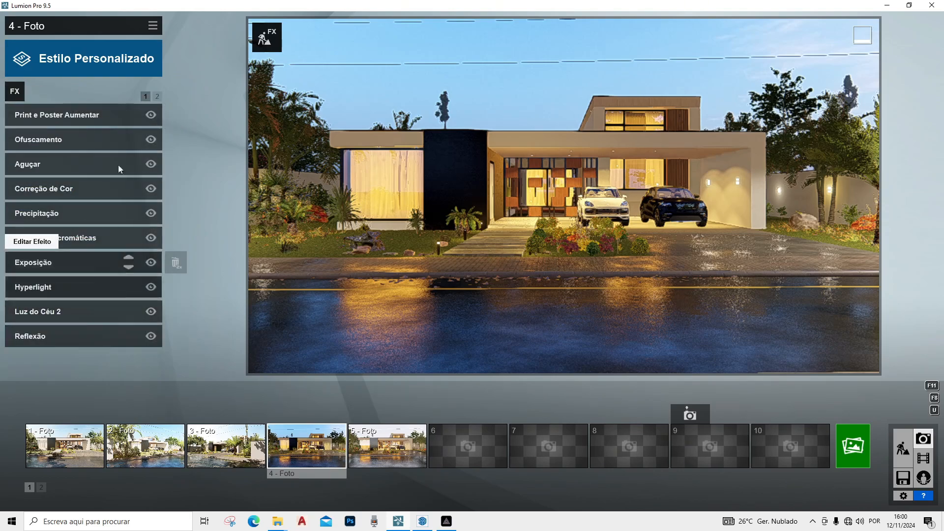
# - Adjust the brightness settings of photo 4's Céus Reais effect
pyautogui.click(157, 96)
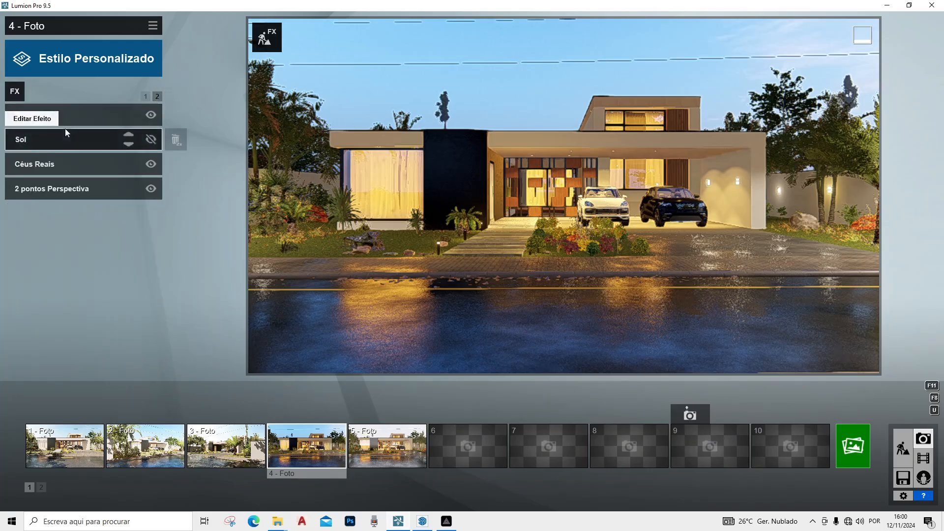
pyautogui.click(73, 163)
pyautogui.moveTo(126, 188); pyautogui.dragTo(107, 216)
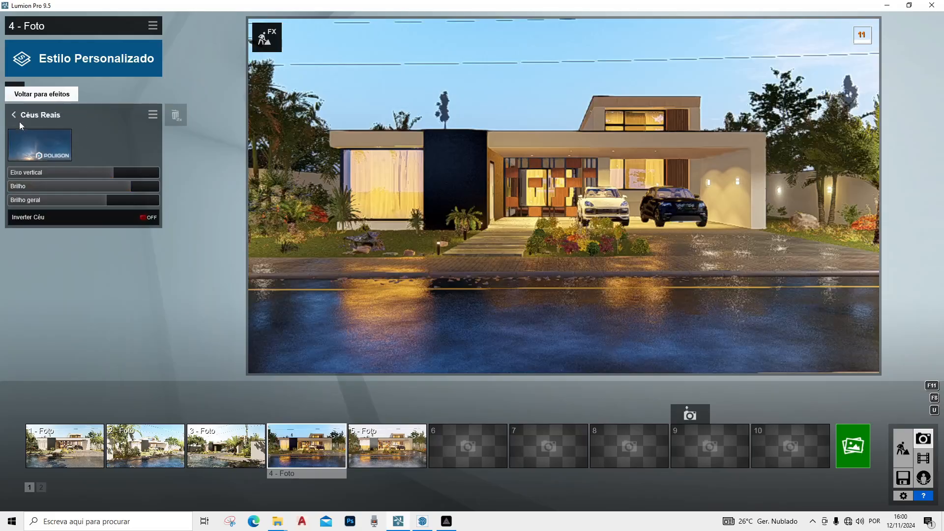
pyautogui.click(14, 117)
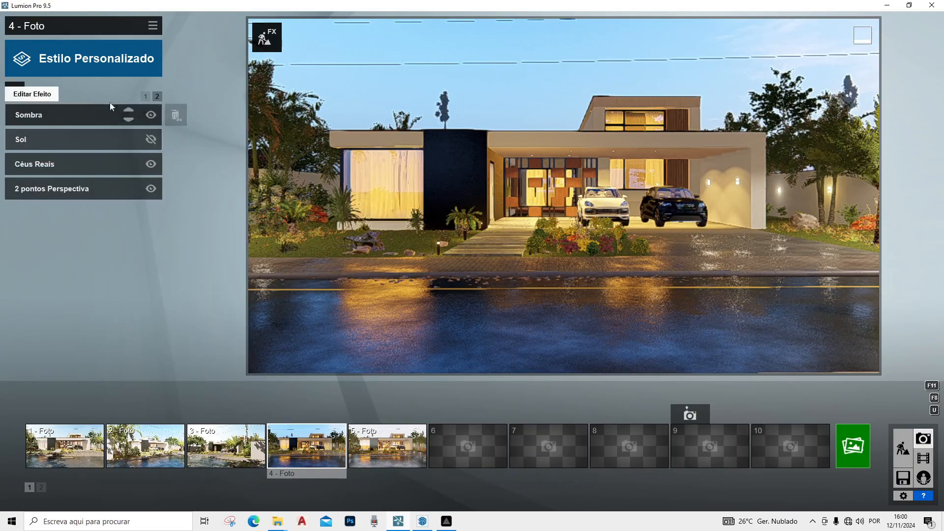
# - Set Correção de Gama to 1.2 in photo 4's Correção de Cor effect
pyautogui.click(145, 96)
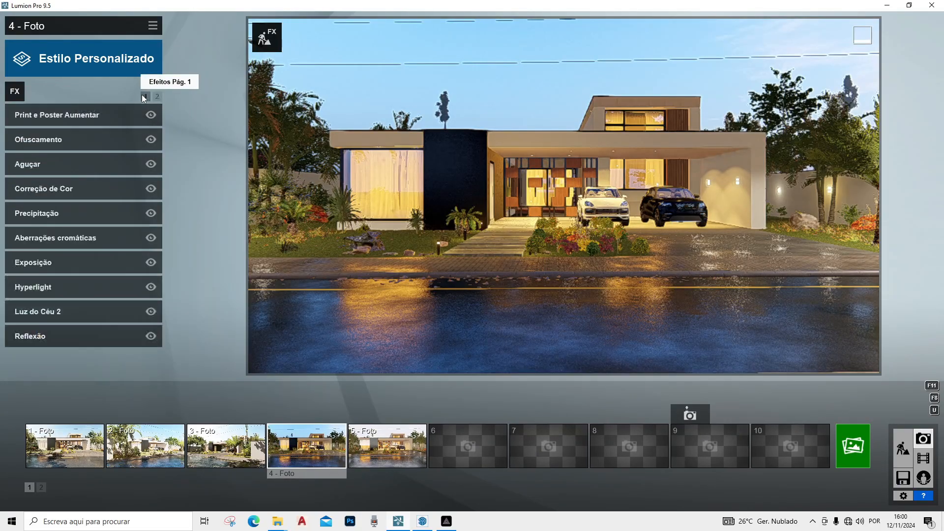
pyautogui.click(67, 190)
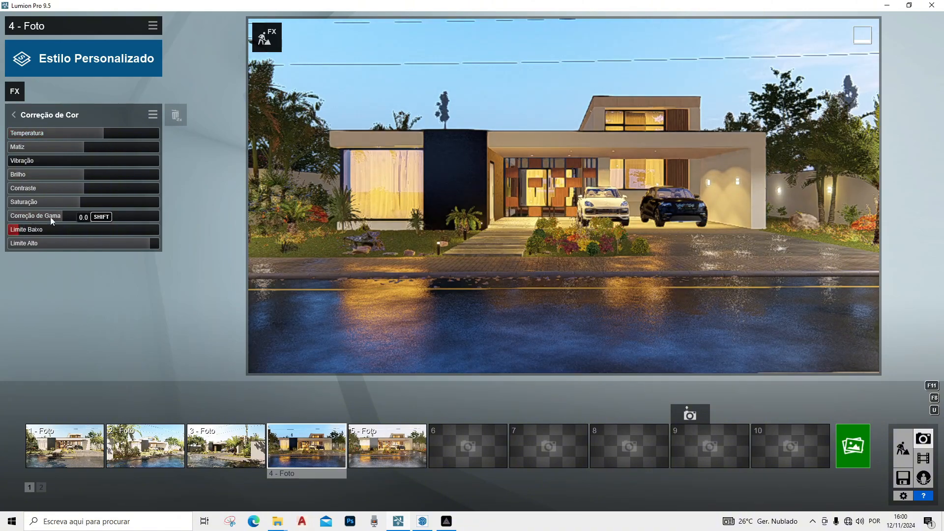
pyautogui.moveTo(61, 216)
pyautogui.mouseDown()
pyautogui.moveTo(49, 219)
pyautogui.moveTo(69, 219)
pyautogui.mouseUp()
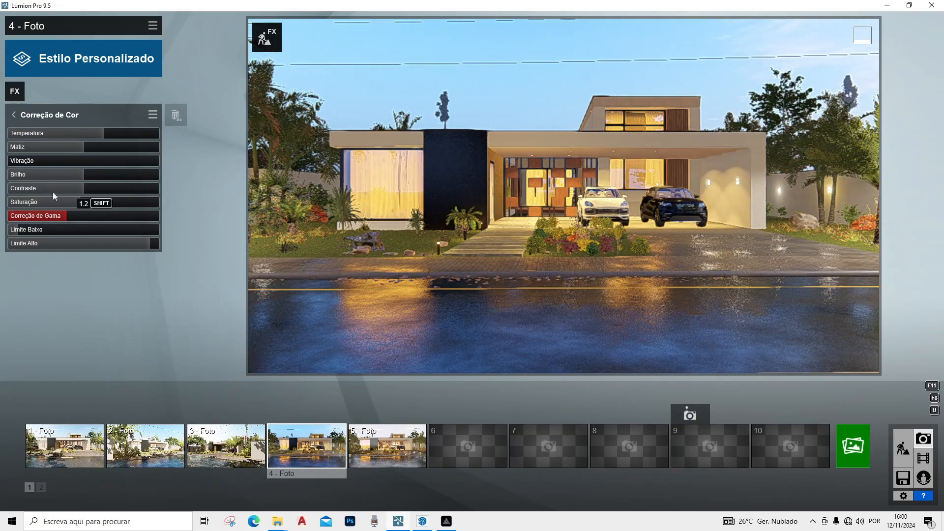
pyautogui.click(14, 115)
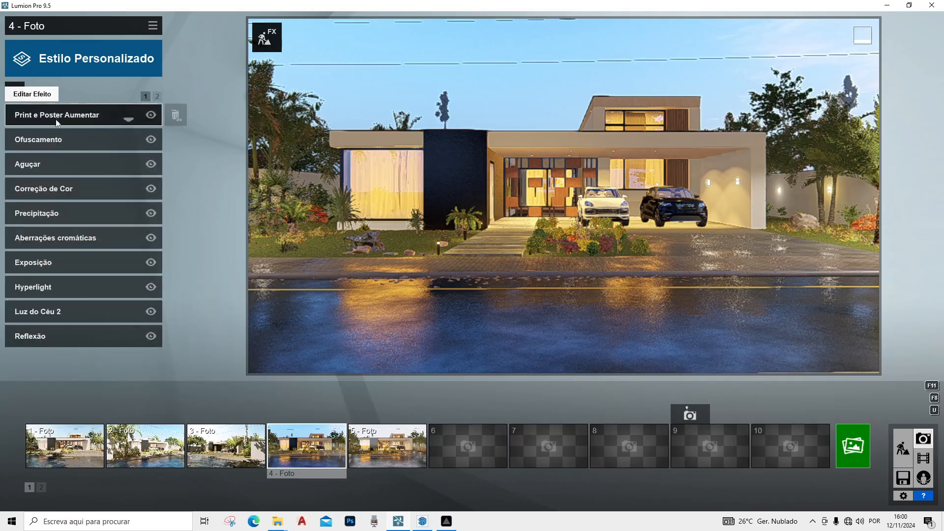
# - Set photo 4's Exposição effect to 0.5
pyautogui.click(74, 263)
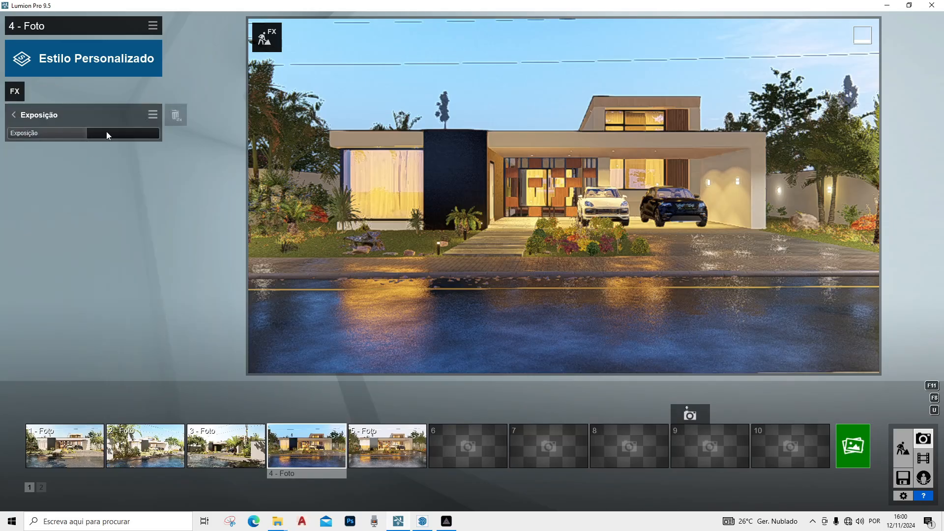
pyautogui.click(97, 134)
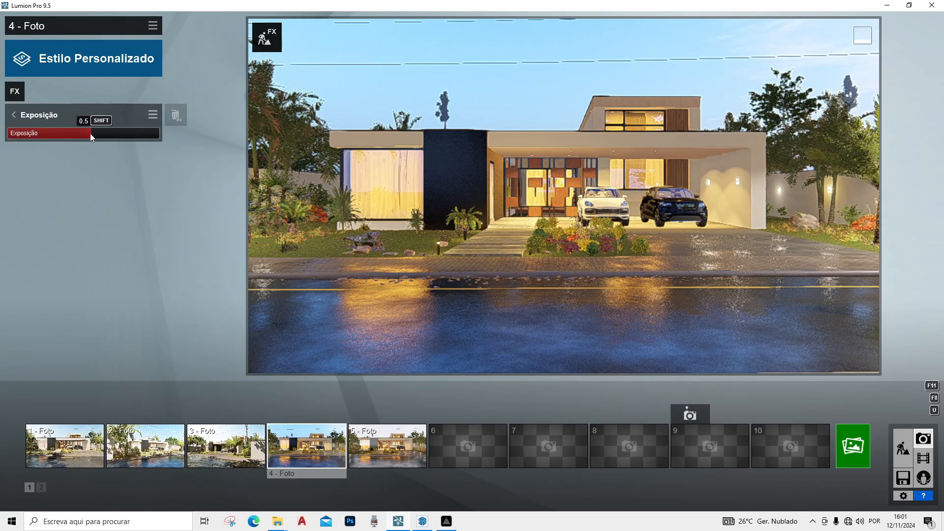
pyautogui.click(13, 116)
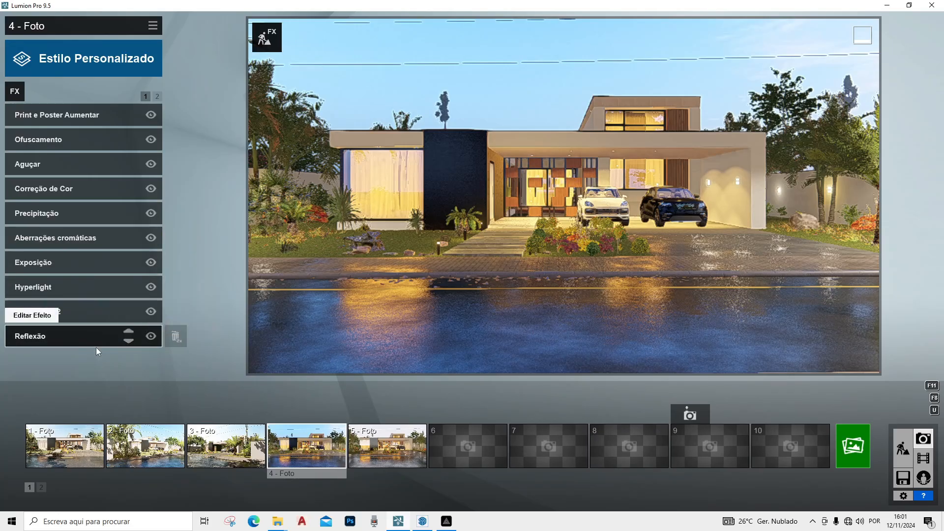
# - Open photo 5 and review the available lighting effects and the settings of its Reflexão effect
pyautogui.click(157, 96)
pyautogui.click(401, 451)
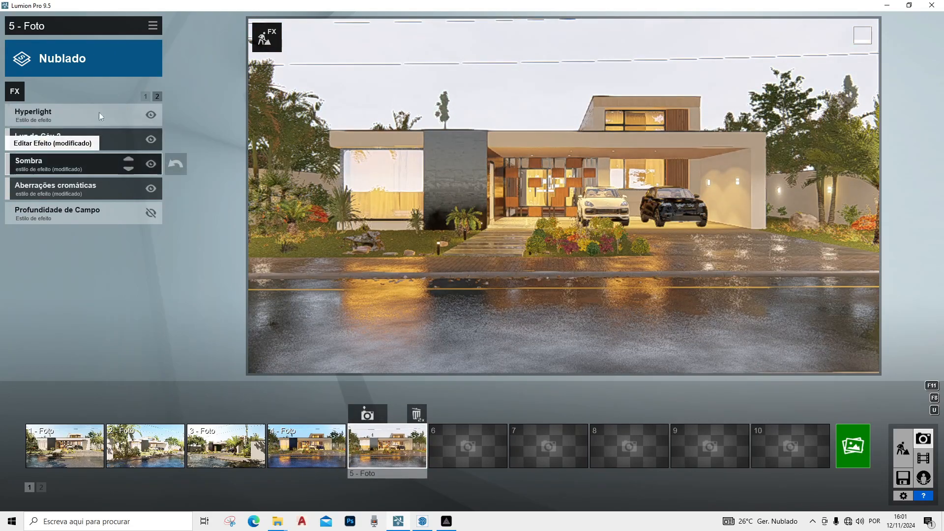
pyautogui.click(147, 96)
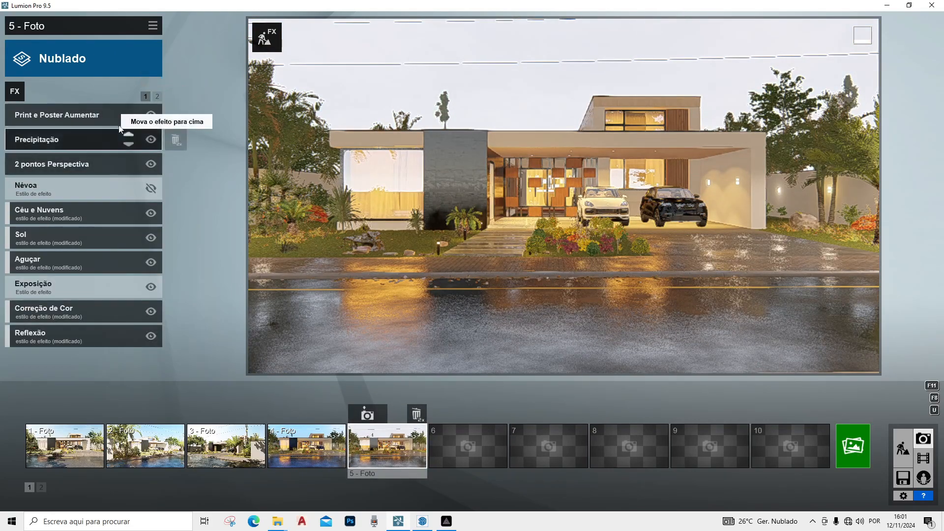
pyautogui.click(16, 91)
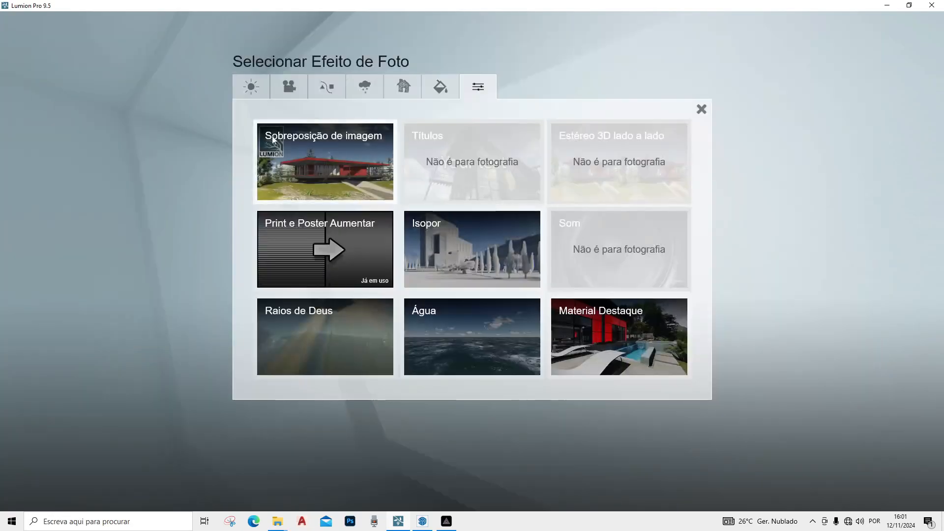
pyautogui.click(264, 89)
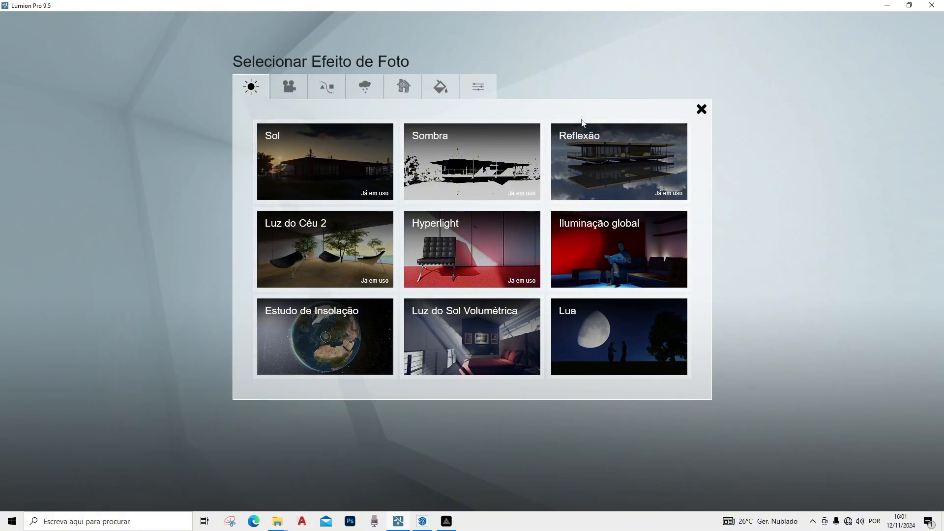
pyautogui.press('Escape')
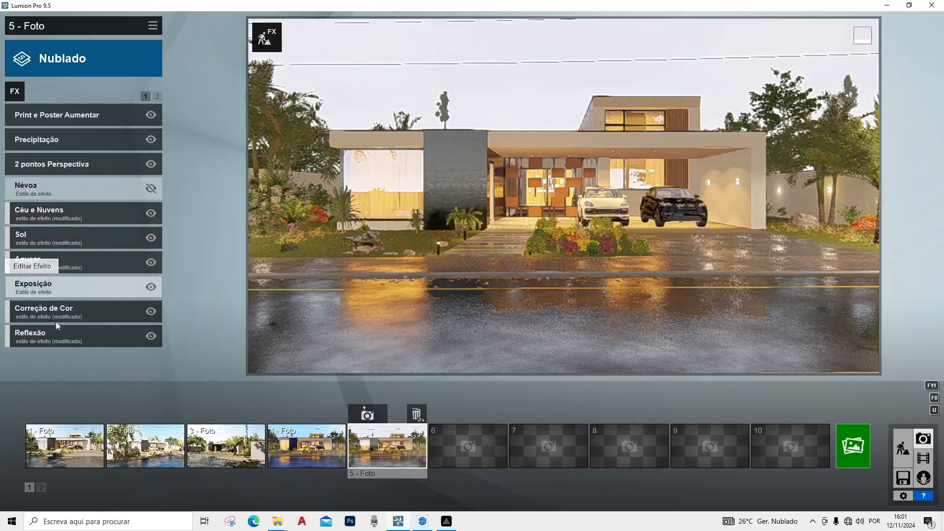
pyautogui.click(57, 336)
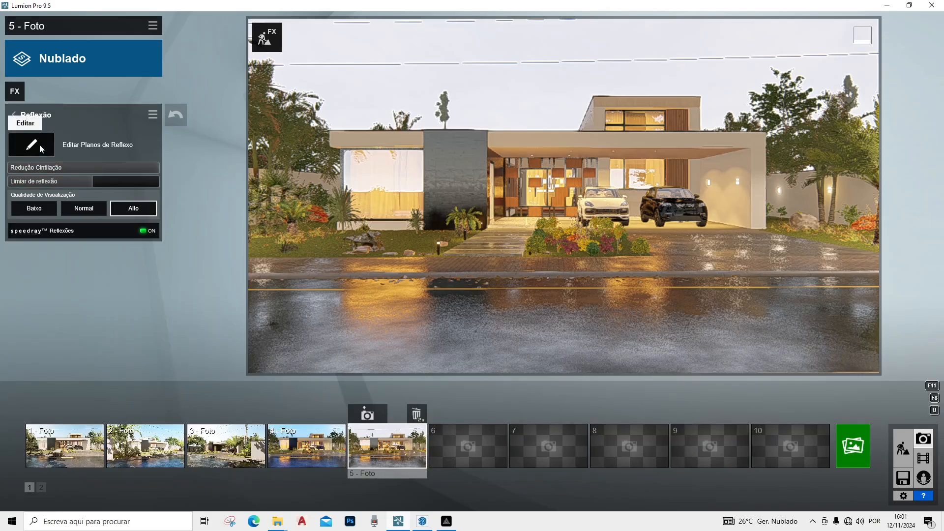
pyautogui.click(15, 116)
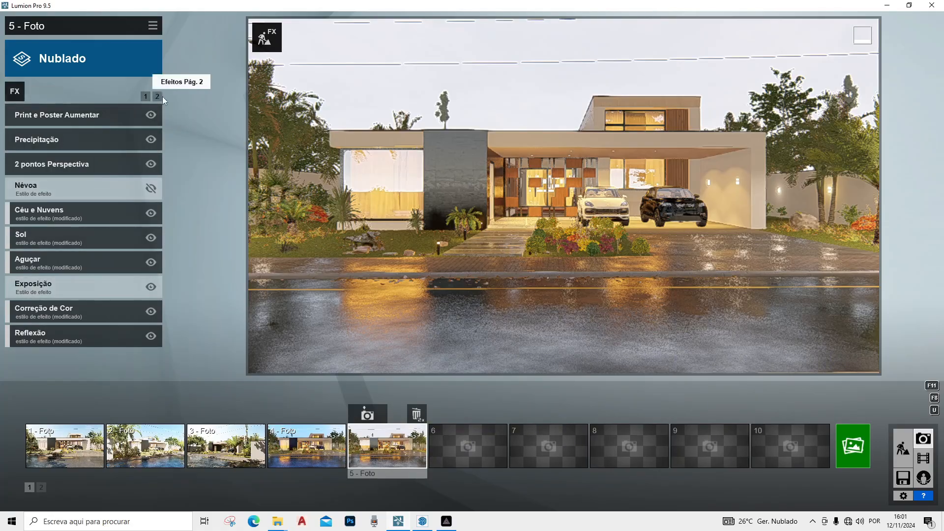
# - Set the render quality of photo 5's Luz do Céu 2 effect to Ultra
pyautogui.click(158, 96)
pyautogui.click(92, 133)
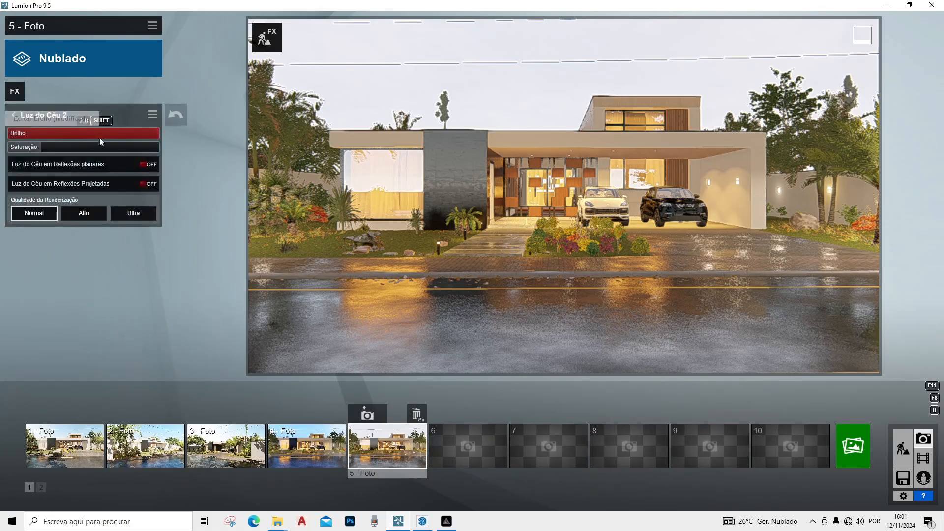
pyautogui.click(137, 214)
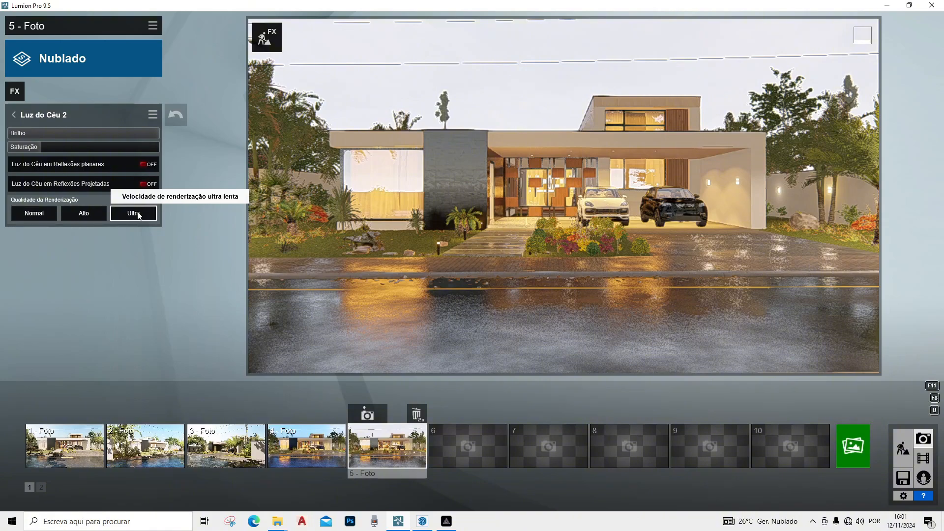
pyautogui.click(13, 115)
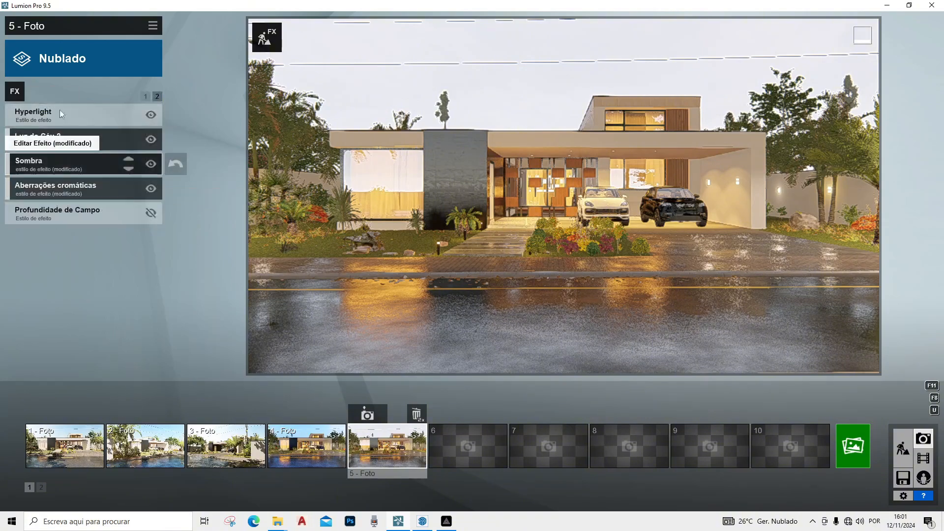
# - Slightly raise Brilho geral in photo 5's Céu e Nuvens effect
pyautogui.click(146, 97)
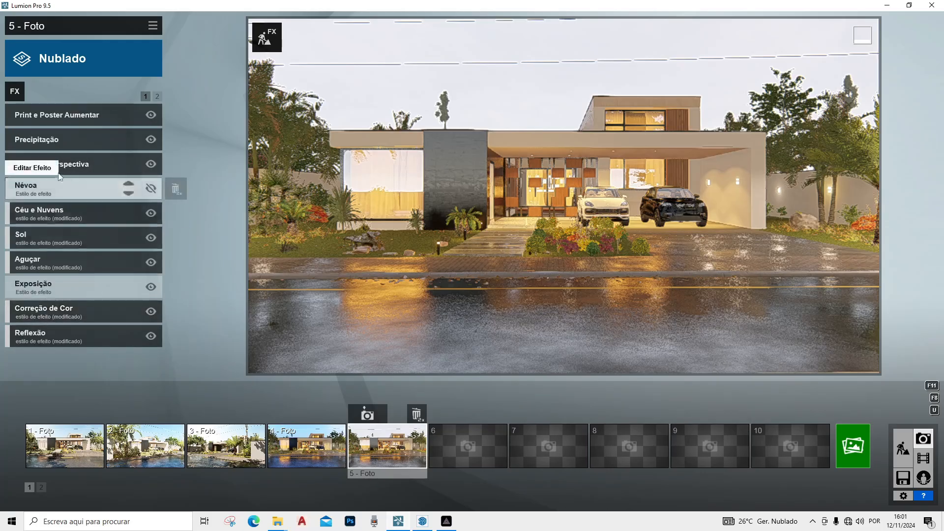
pyautogui.click(57, 210)
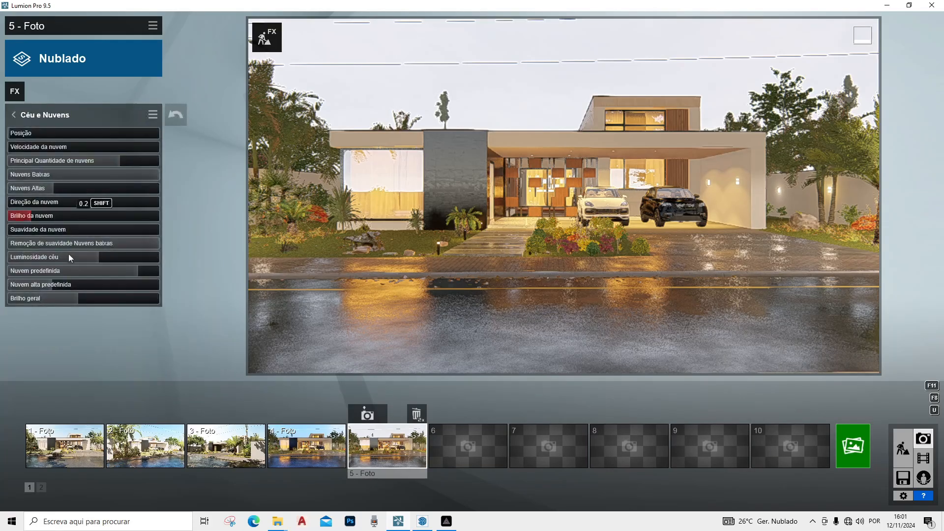
pyautogui.moveTo(93, 300)
pyautogui.mouseDown()
pyautogui.moveTo(106, 300)
pyautogui.moveTo(88, 301)
pyautogui.mouseUp()
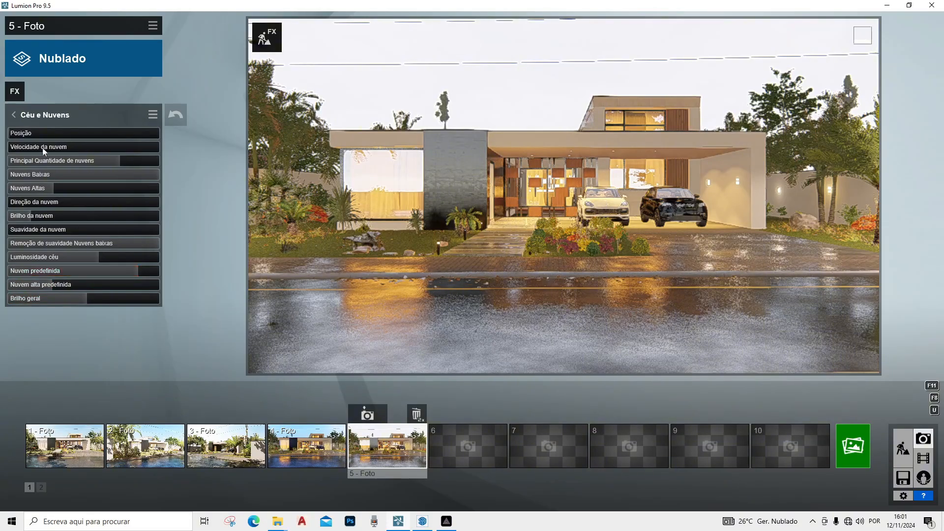
pyautogui.click(20, 117)
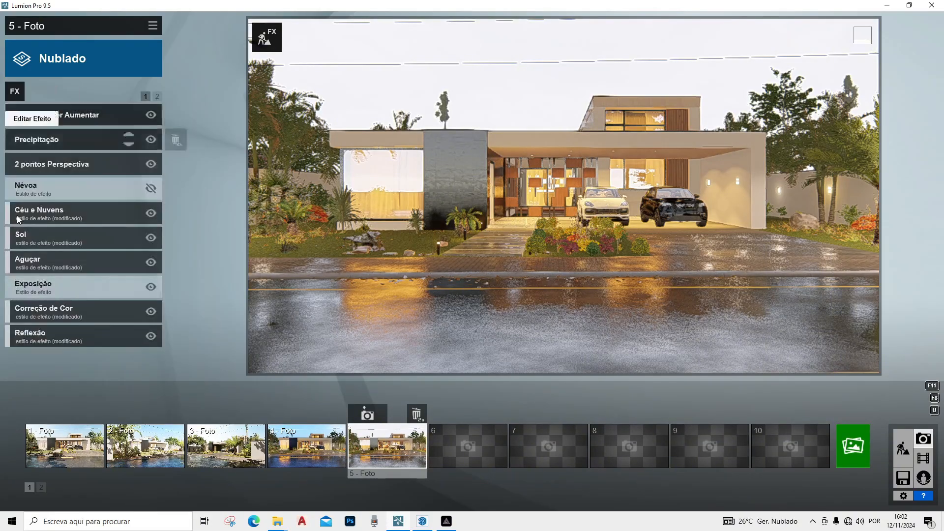
# - From photo 1, return to the scene editor and copy the material of the carport's light walls and fascia beam (Color M00)
pyautogui.click(74, 450)
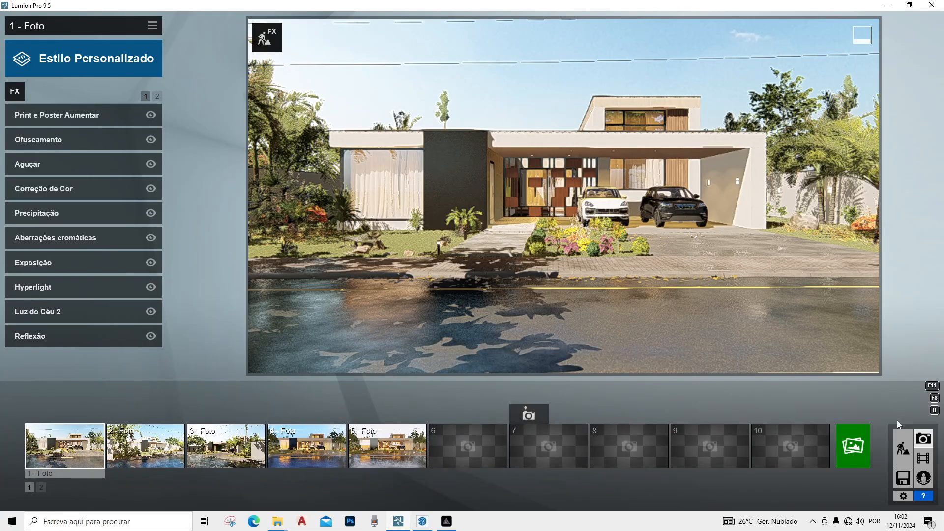
pyautogui.click(903, 448)
pyautogui.scroll(10, 468, 206)
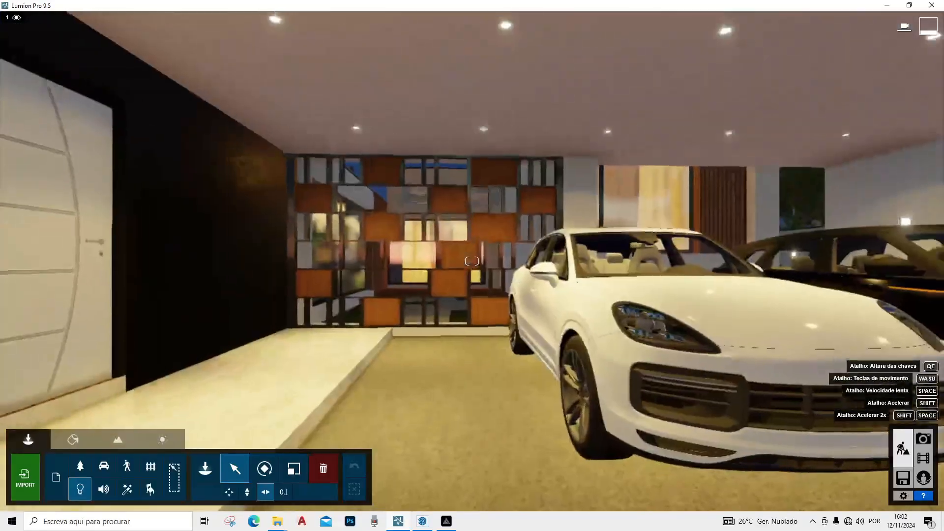
pyautogui.moveTo(451, 217); pyautogui.dragTo(336, 225, button='right')
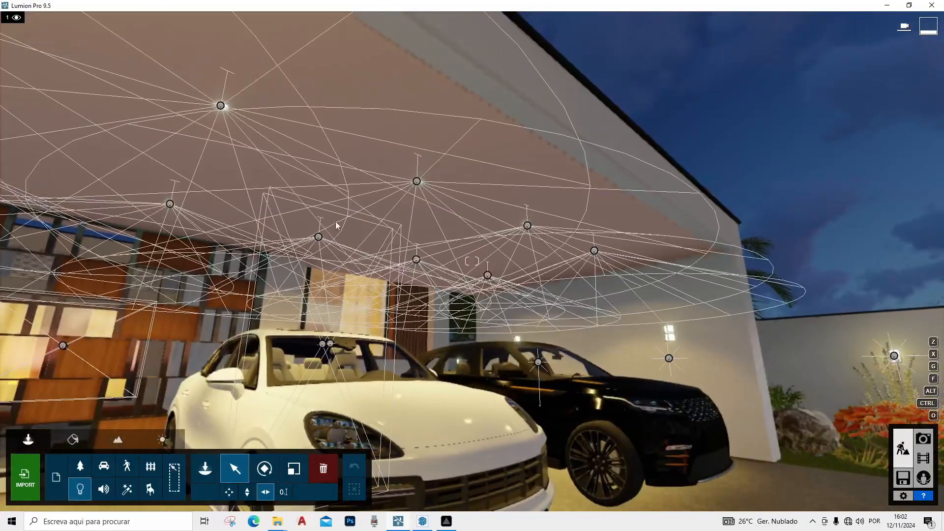
pyautogui.click(73, 439)
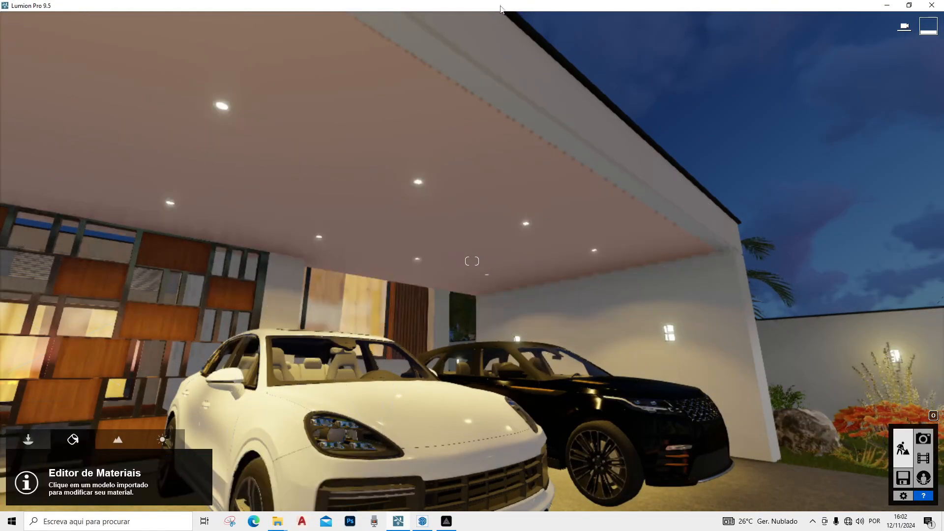
pyautogui.click(484, 49)
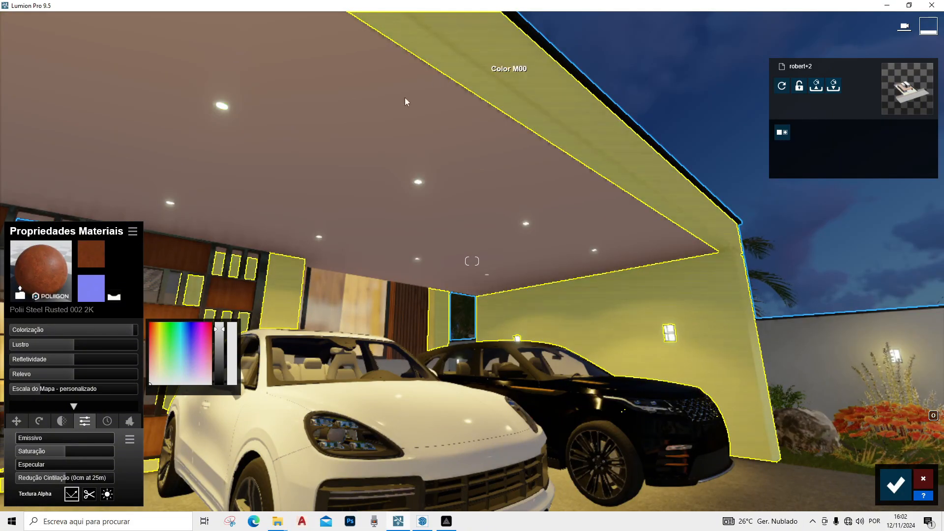
pyautogui.click(133, 231)
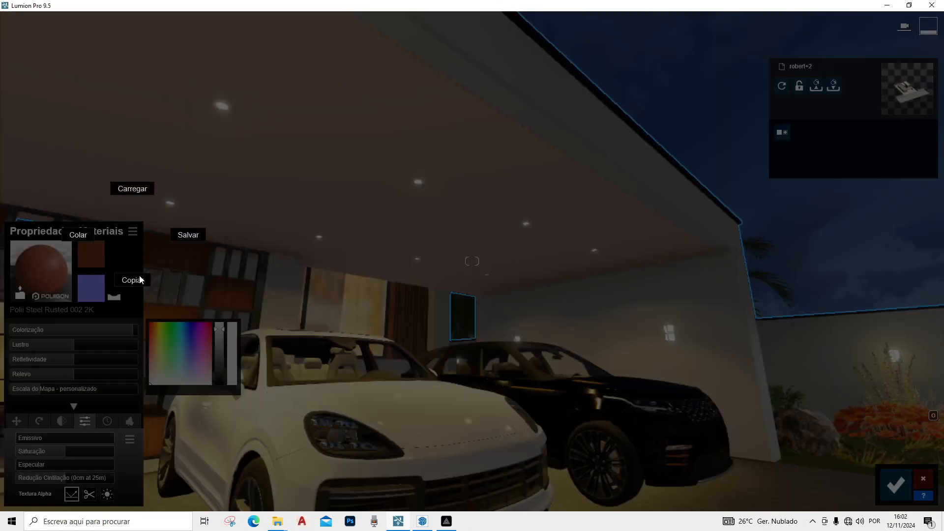
pyautogui.click(139, 280)
# - Make the carport ceiling a Standard material, paste the copied wall material onto it, brighten its colour to pure white and save
pyautogui.click(391, 99)
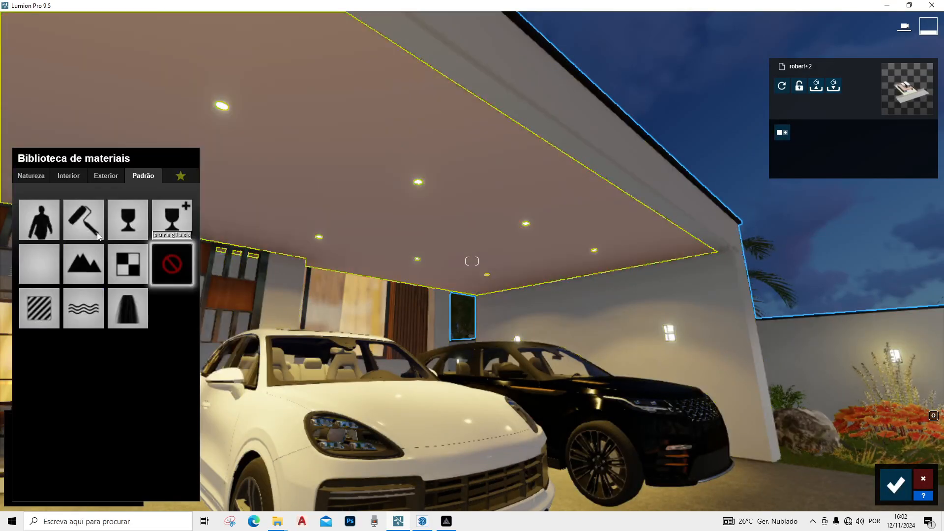
pyautogui.click(24, 318)
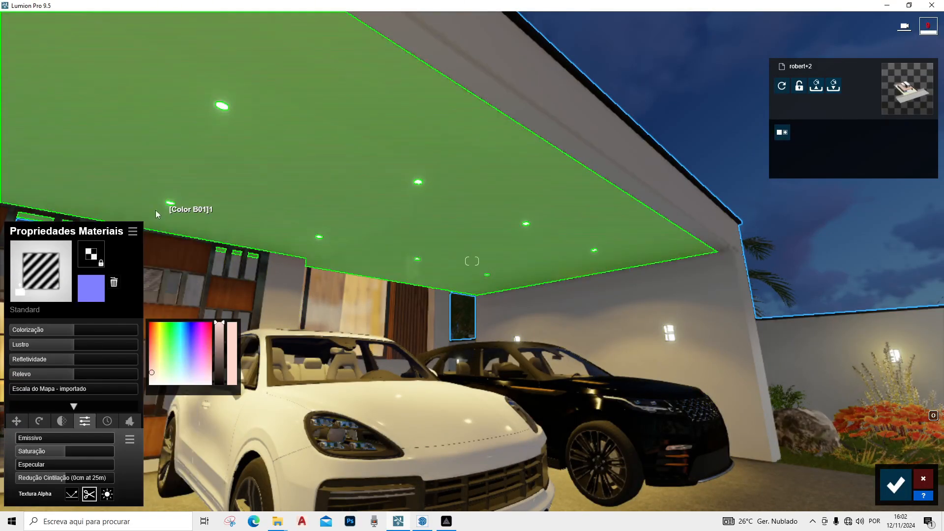
pyautogui.click(132, 231)
pyautogui.click(83, 235)
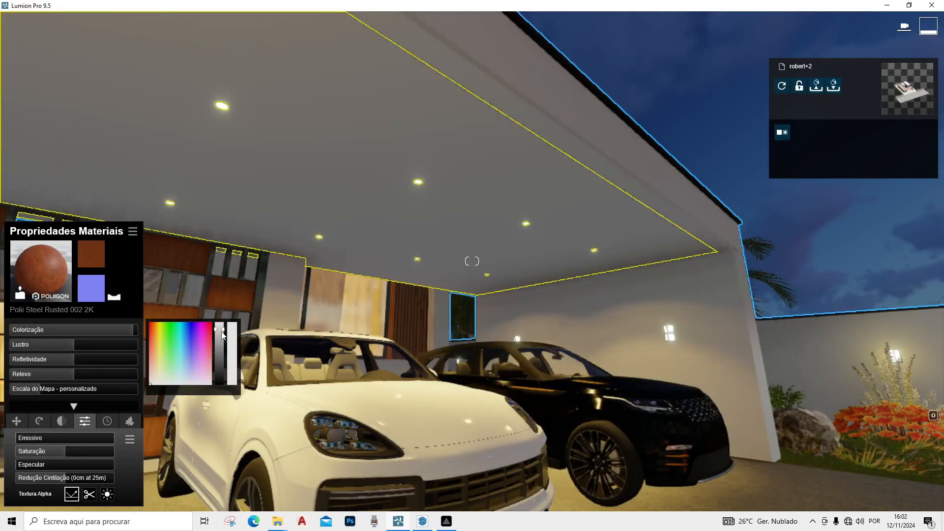
pyautogui.moveTo(220, 329); pyautogui.dragTo(223, 309)
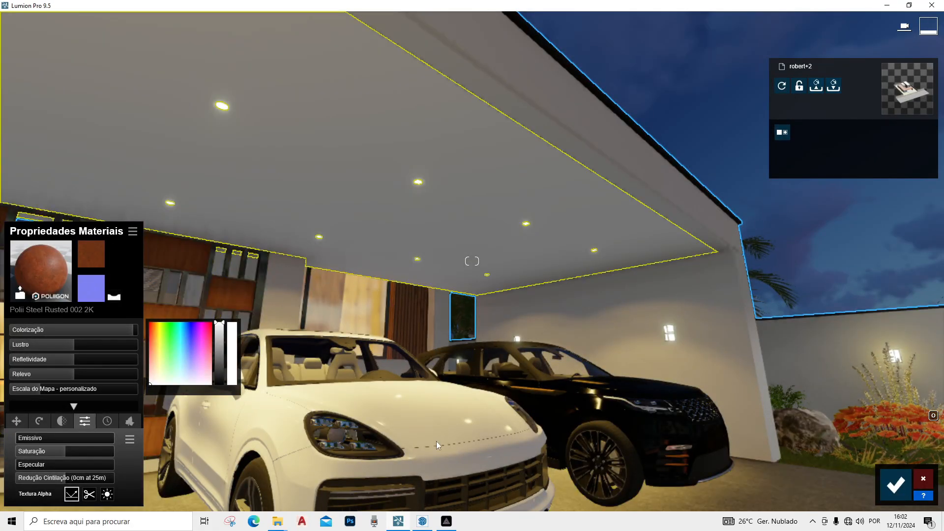
pyautogui.click(896, 485)
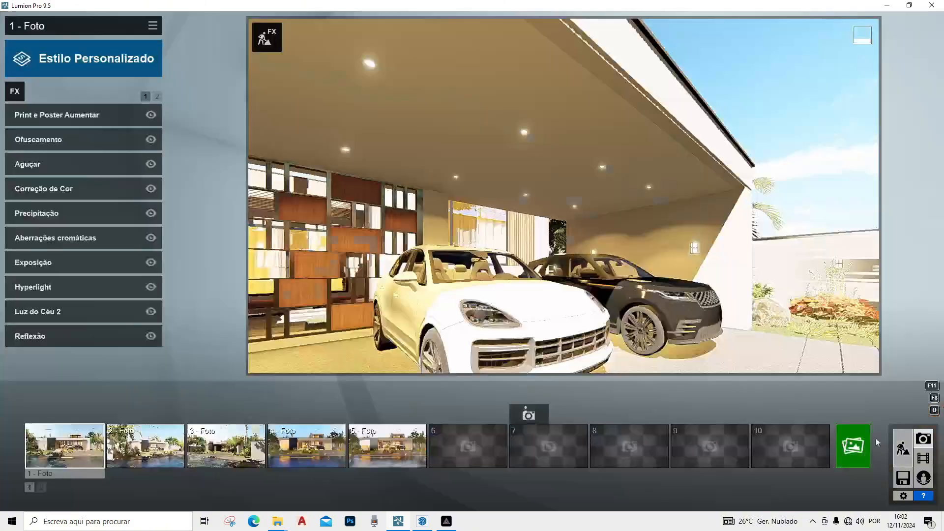
# - Check photos 1, 4 and 5 in photo mode and add photo 1 to the photo set selected for rendering
pyautogui.click(924, 439)
pyautogui.click(84, 450)
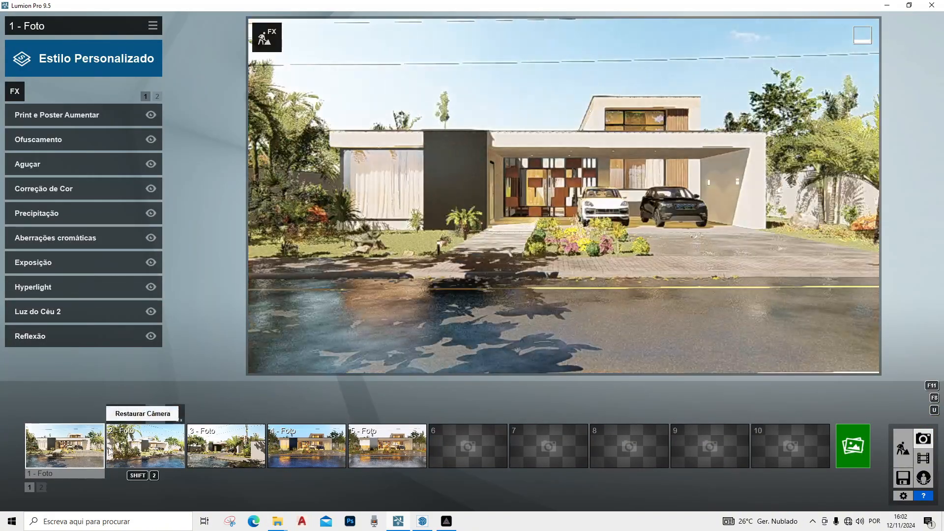
pyautogui.click(301, 446)
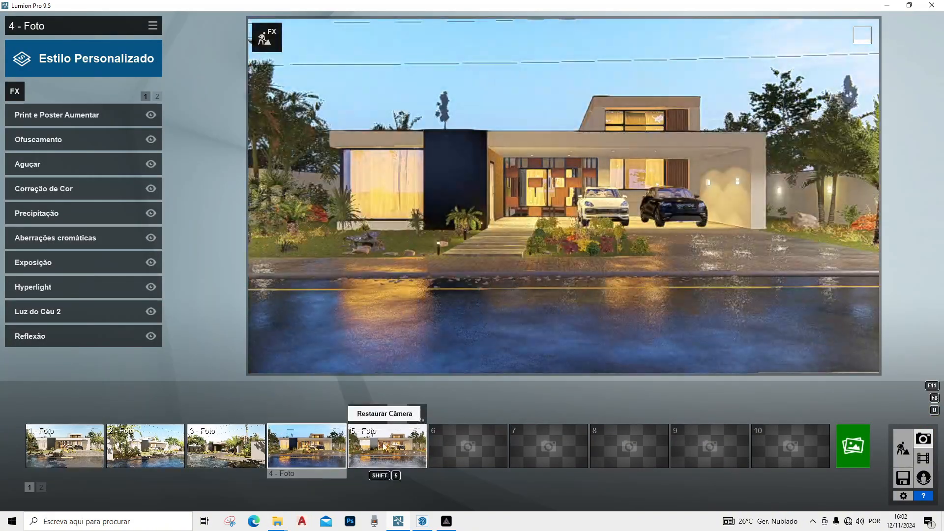
pyautogui.click(384, 446)
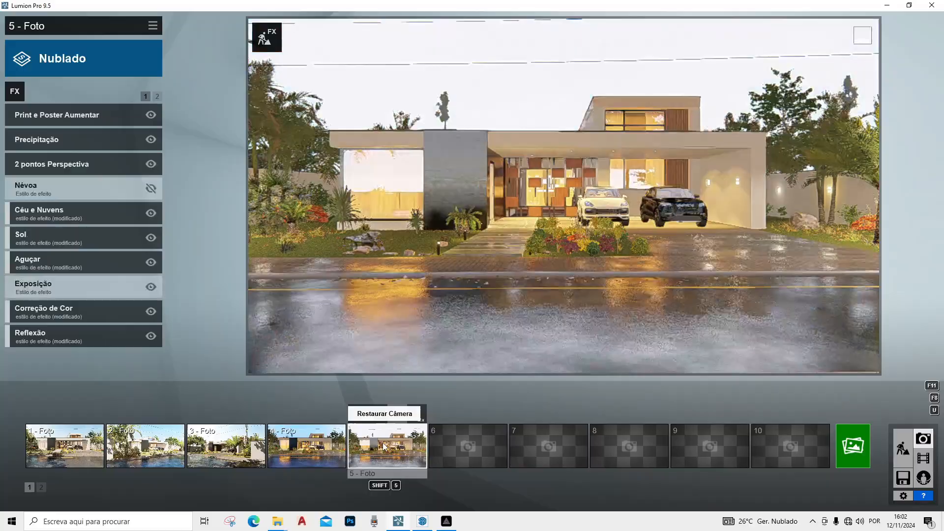
pyautogui.click(858, 457)
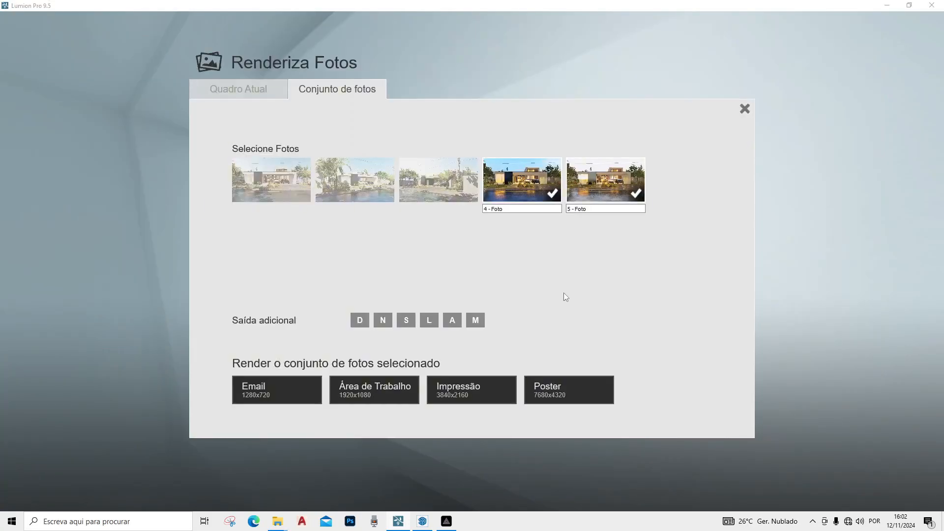
pyautogui.click(267, 187)
pyautogui.click(474, 385)
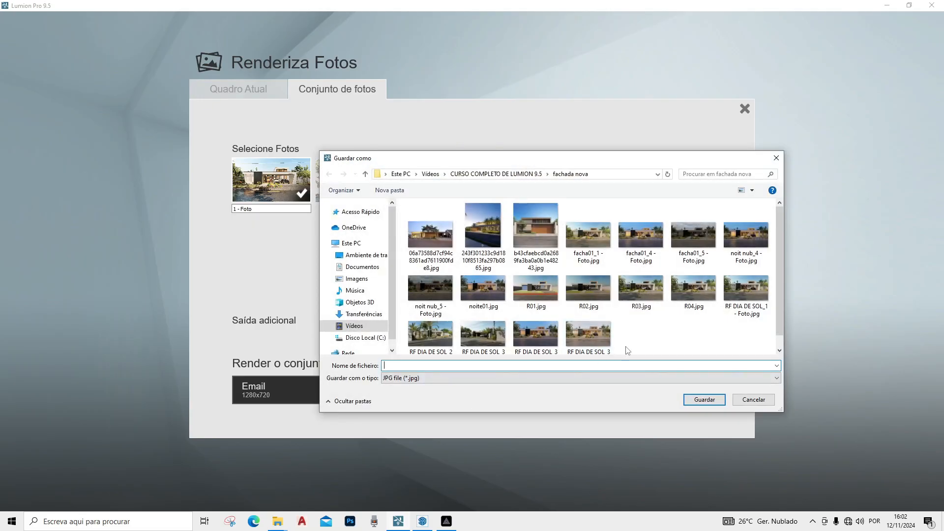
pyautogui.click(580, 365)
pyautogui.click(776, 158)
pyautogui.click(745, 108)
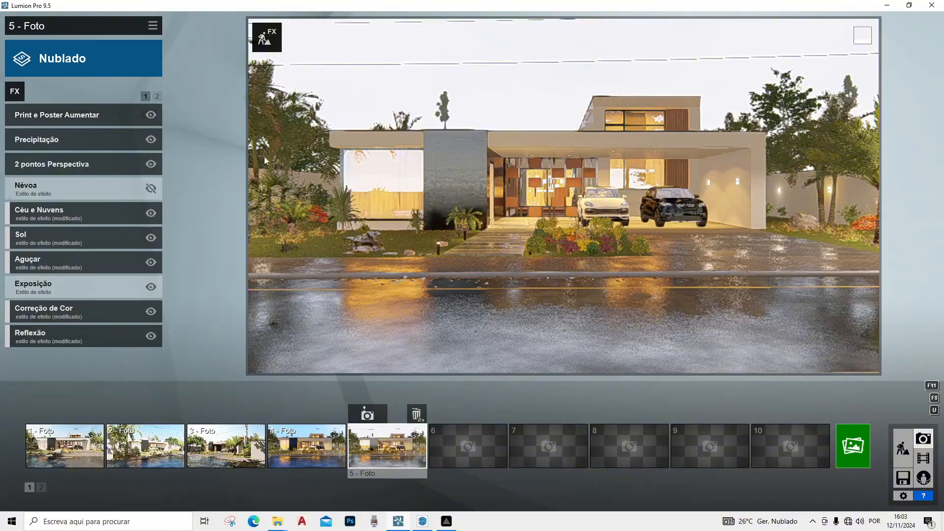
# - Render the selected photos 1, 4 and 5 at Impressão 3840x2160 as JPG files named "render final" in the fachada nova folder
pyautogui.click(856, 451)
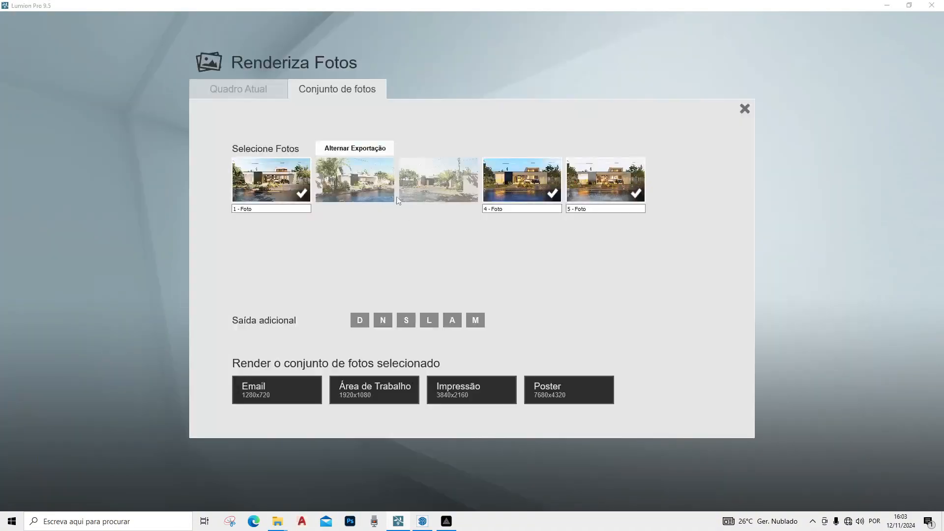
pyautogui.click(471, 389)
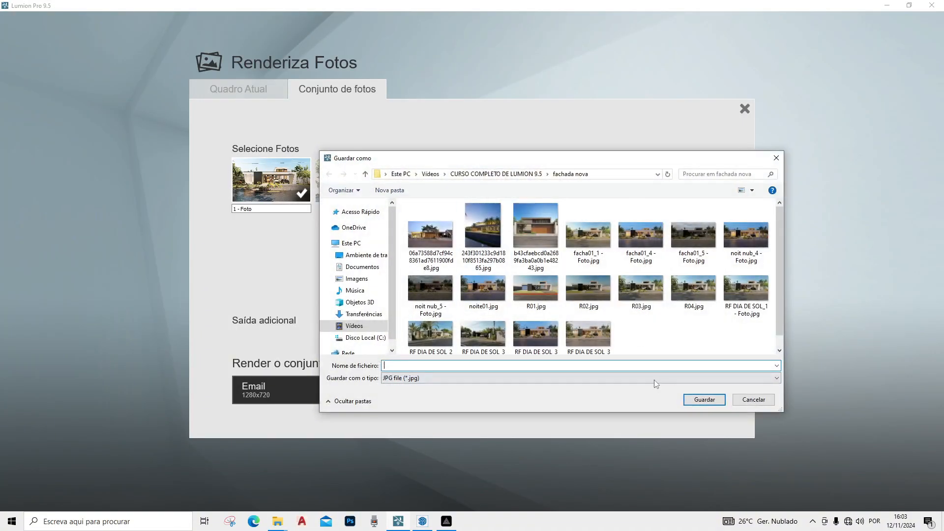
pyautogui.write('re')
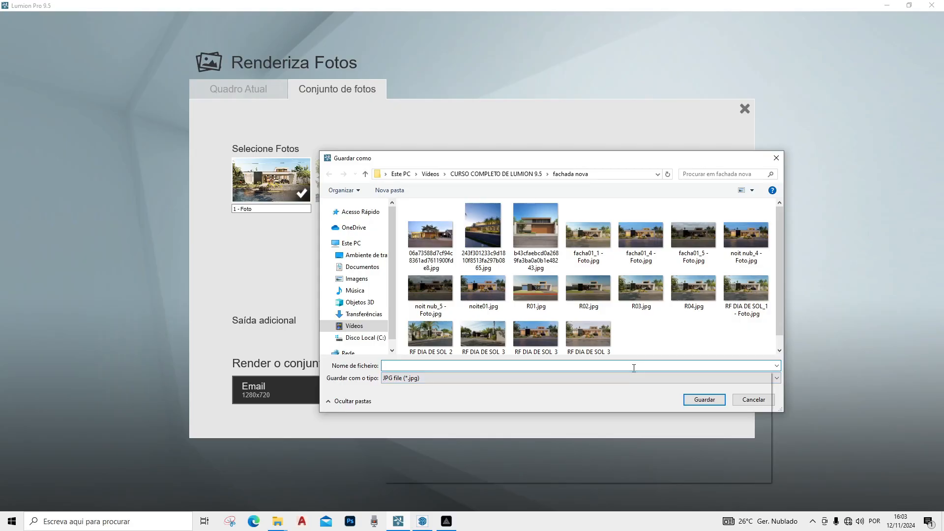
pyautogui.write('nder final')
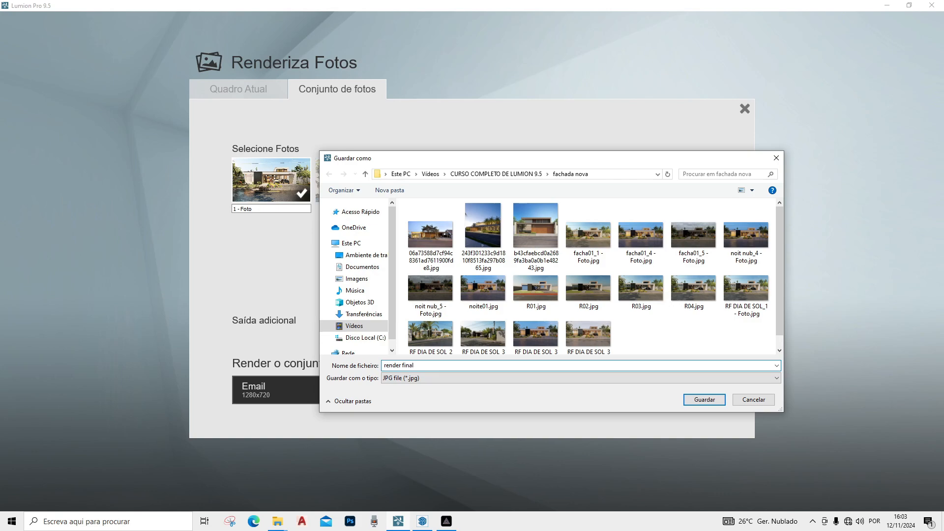
pyautogui.press('Return')
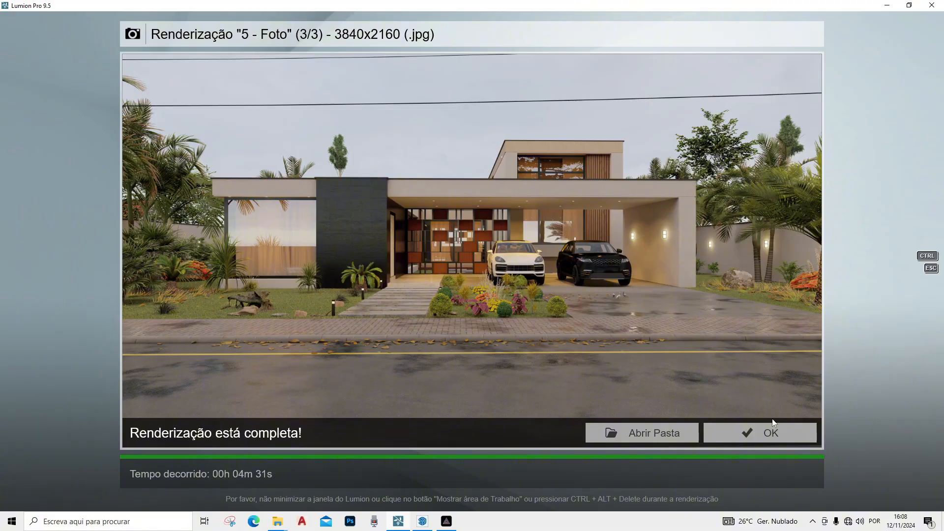
# - Open the output folder and compare the finished day, dusk and cloudy renders of photos 1, 4 and 5 in the image viewer
pyautogui.click(659, 442)
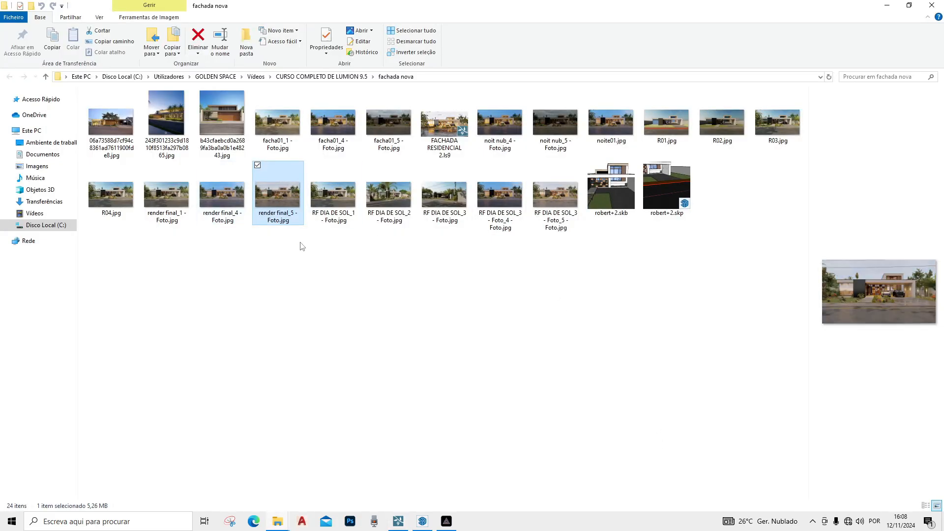
pyautogui.doubleClick(162, 202)
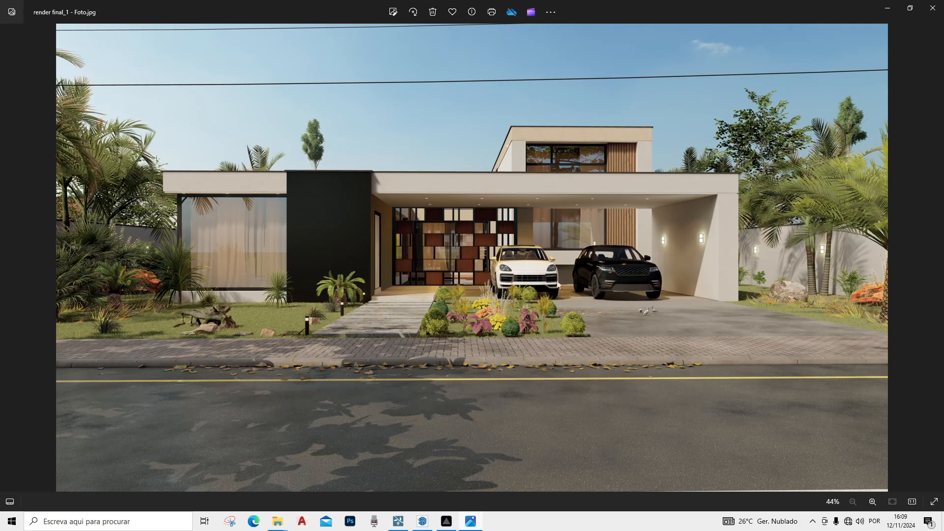
pyautogui.click(926, 261)
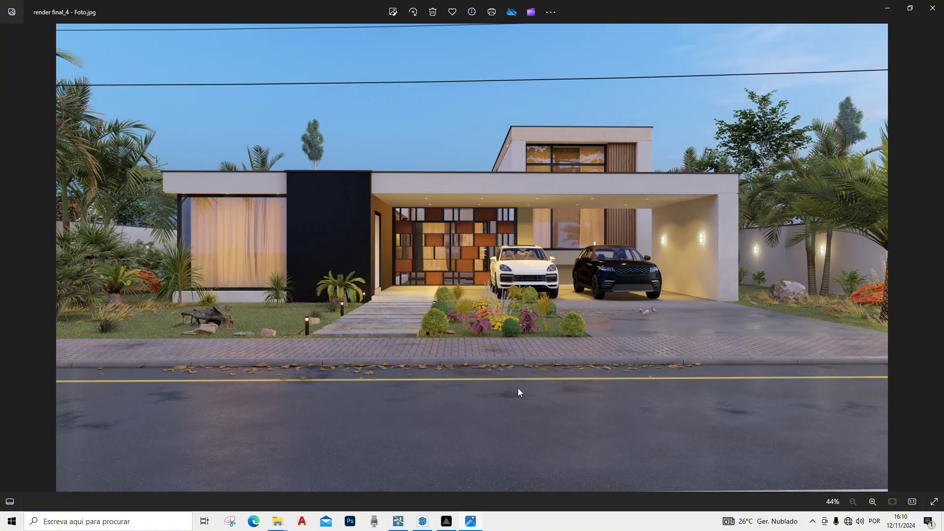
pyautogui.press('Right')
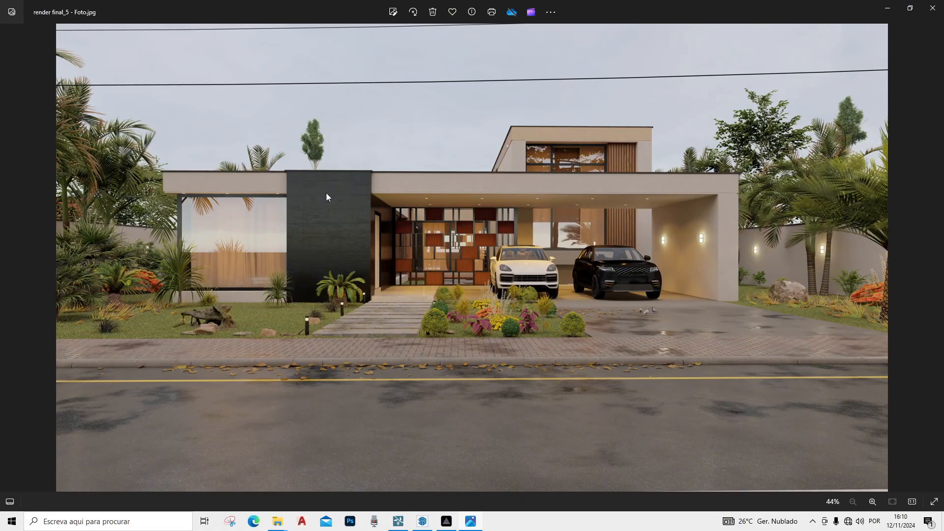
pyautogui.press('Right')
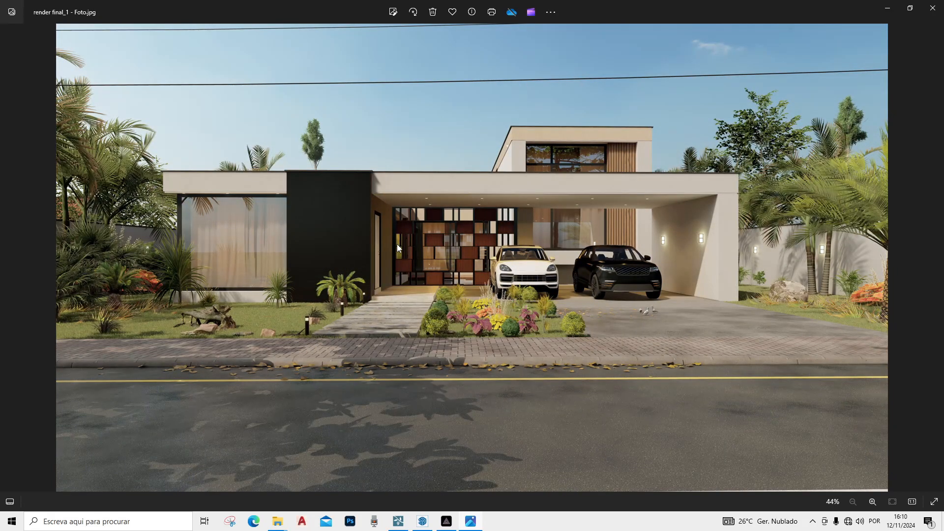
pyautogui.press('Left')
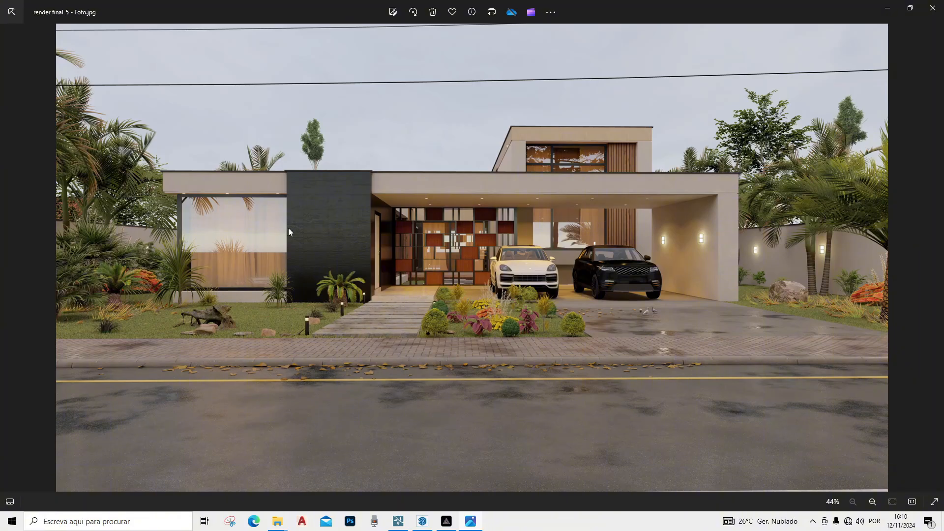
# - Examine the cloudy render closely, checking the dark facade wall, the carport and the sloping edge and windows of the upper floor
pyautogui.scroll(5, 326, 226)
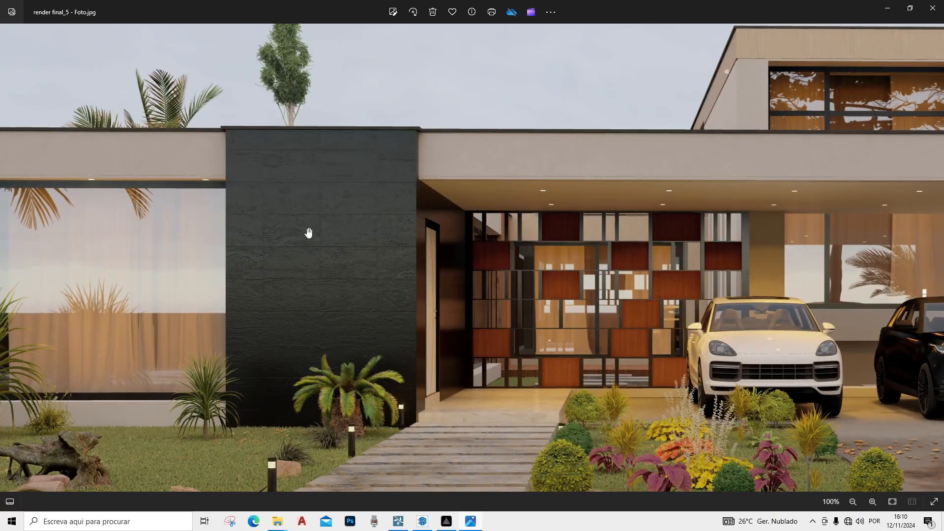
pyautogui.scroll(-5, 376, 206)
pyautogui.scroll(5, 555, 182)
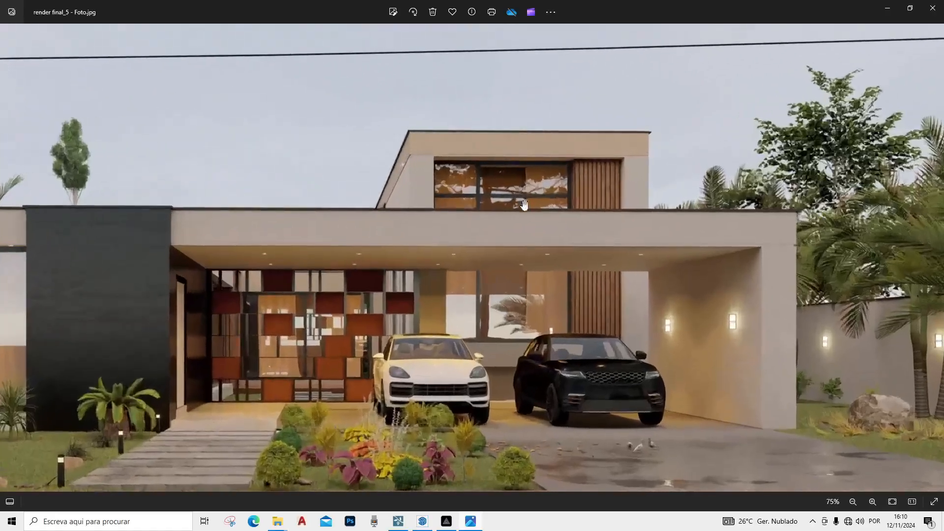
pyautogui.scroll(-4, 555, 182)
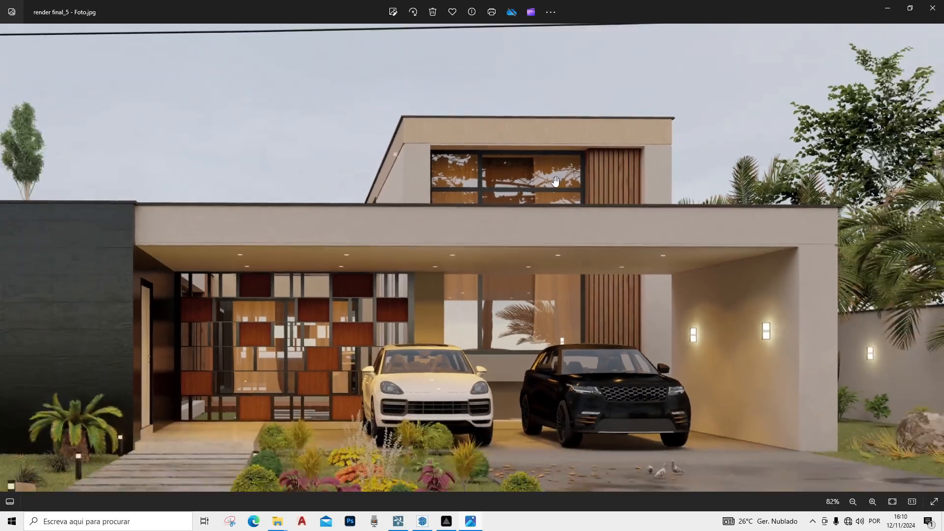
pyautogui.scroll(7, 501, 169)
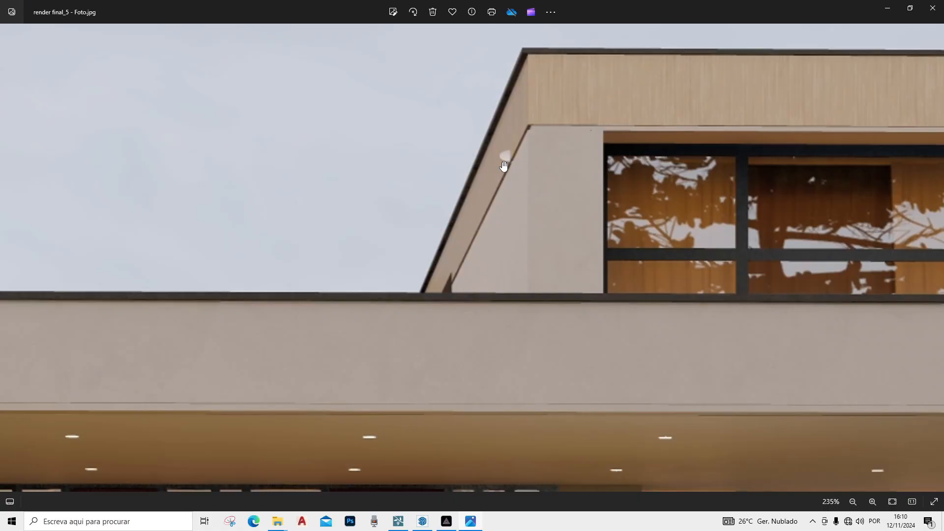
pyautogui.scroll(1, 501, 158)
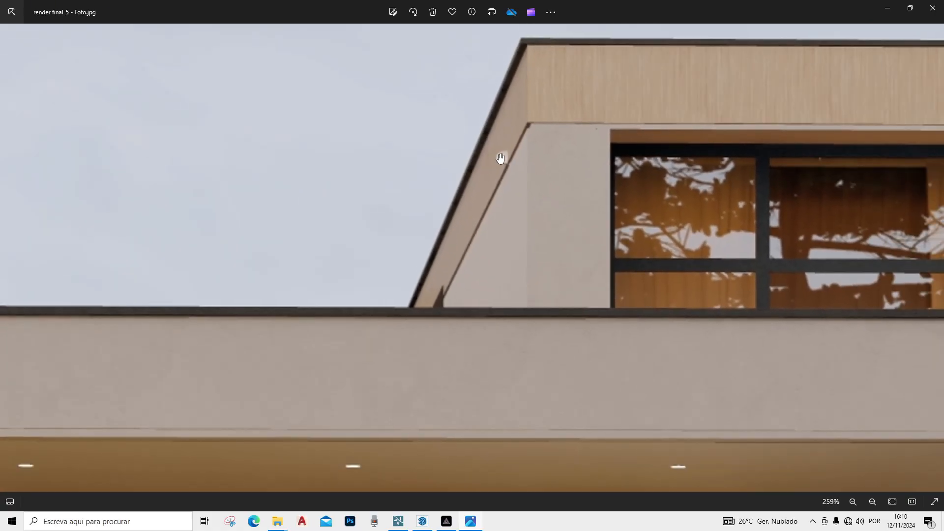
pyautogui.scroll(-2, 461, 158)
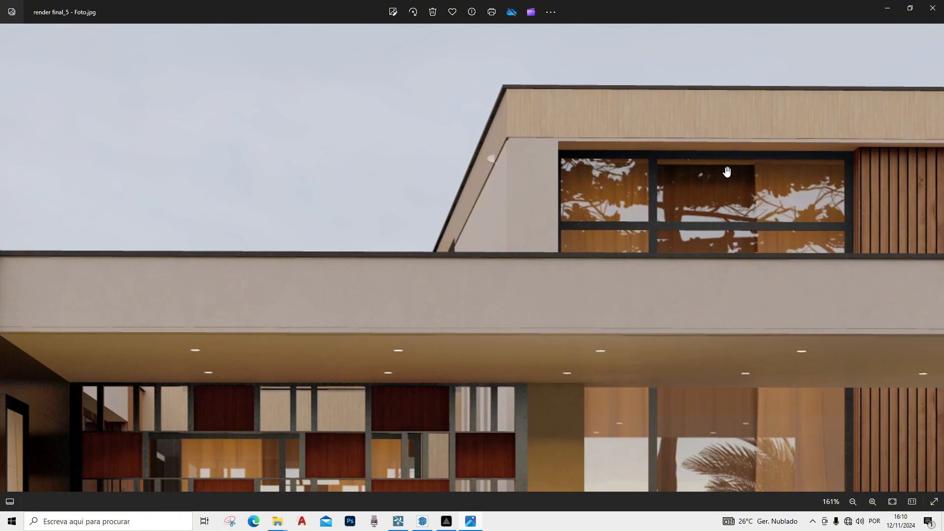
pyautogui.scroll(2, 497, 157)
pyautogui.scroll(2, 496, 157)
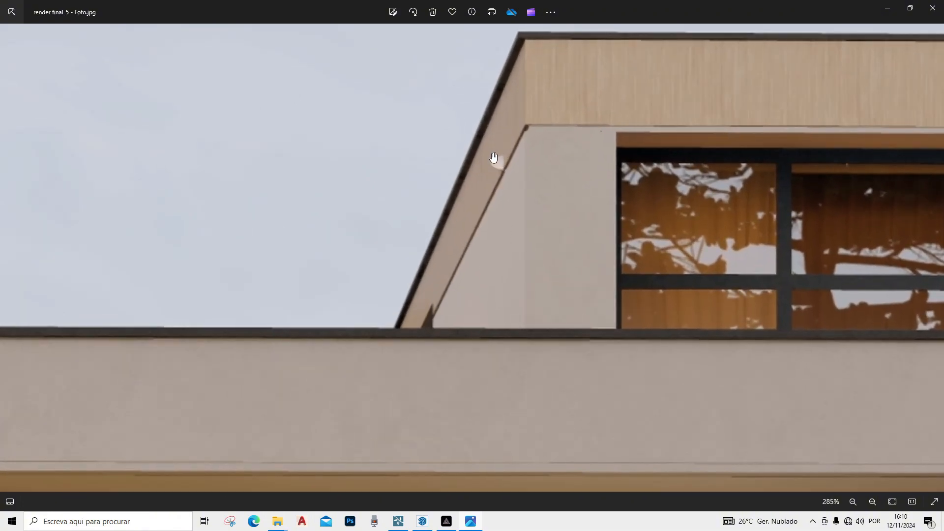
# - Inspect the upper floor's roof corner in the cloudy render again and return to the full facade view
pyautogui.scroll(-3, 492, 162)
pyautogui.scroll(-4, 490, 167)
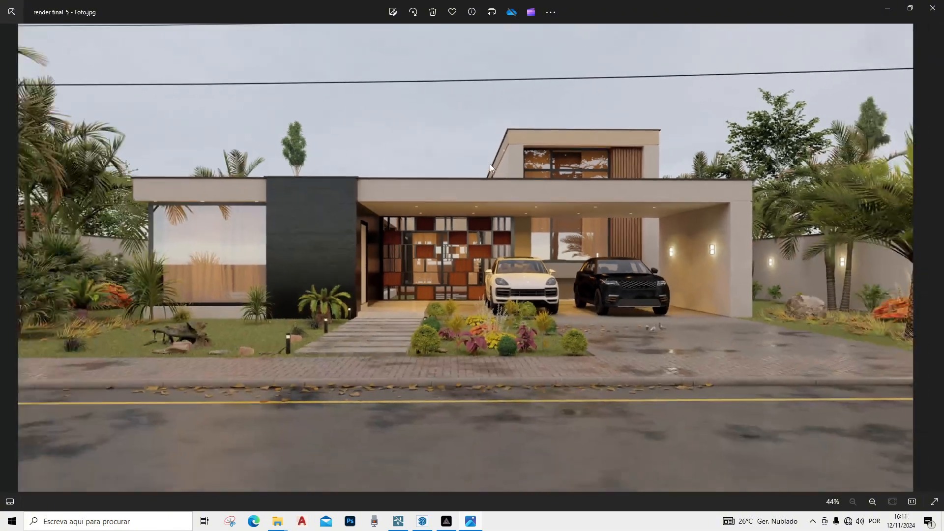
pyautogui.scroll(4, 501, 155)
pyautogui.scroll(1, 512, 145)
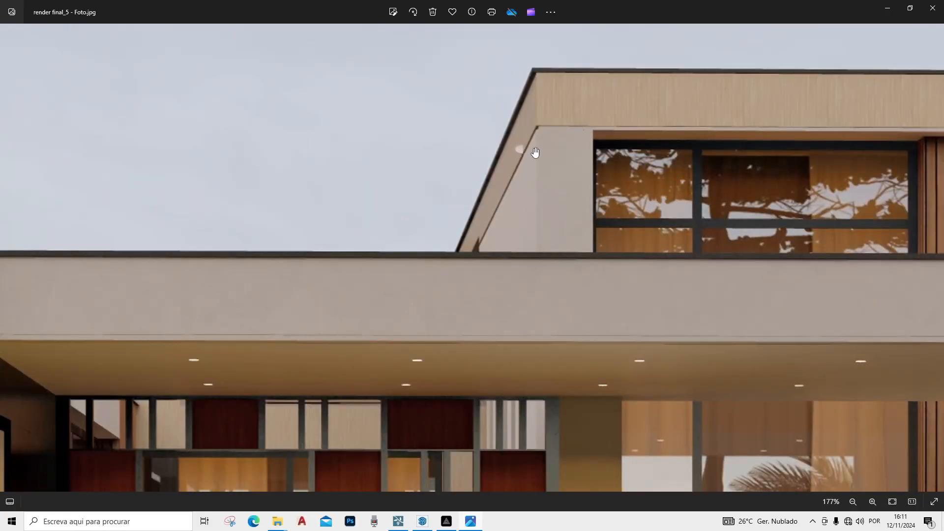
pyautogui.scroll(-5, 533, 152)
pyautogui.scroll(-1, 496, 197)
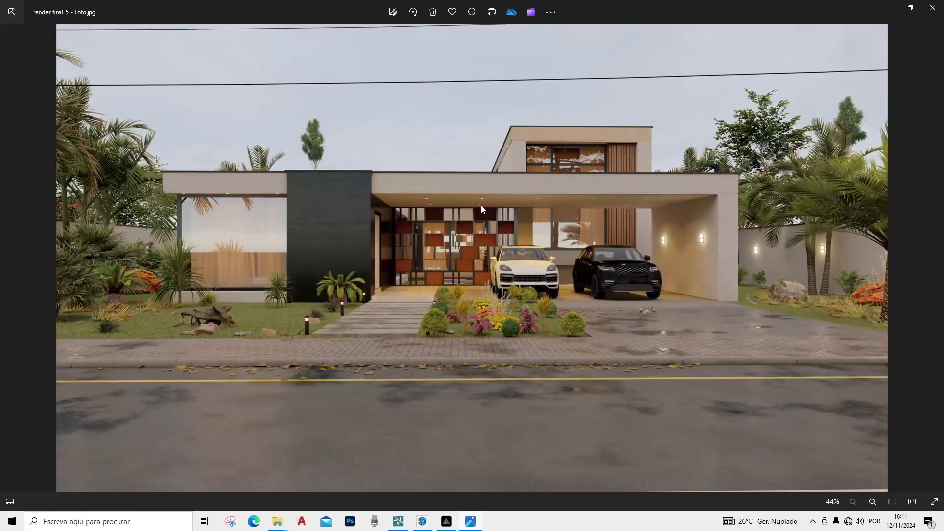
# - Compare the full-facade day, dusk and cloudy images render final_1, render final_4 and render final_5, including the RF DIA DE SOL_1 version
pyautogui.press('Left')
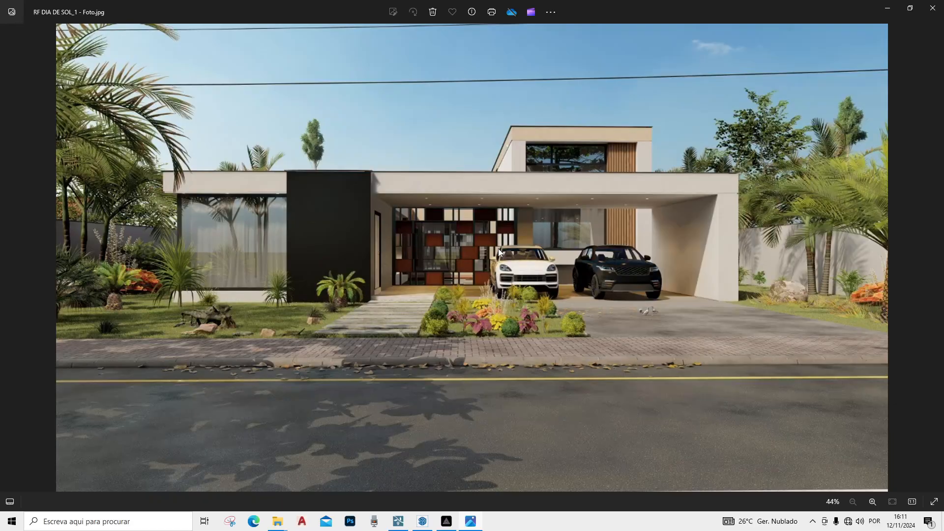
pyautogui.press('Left')
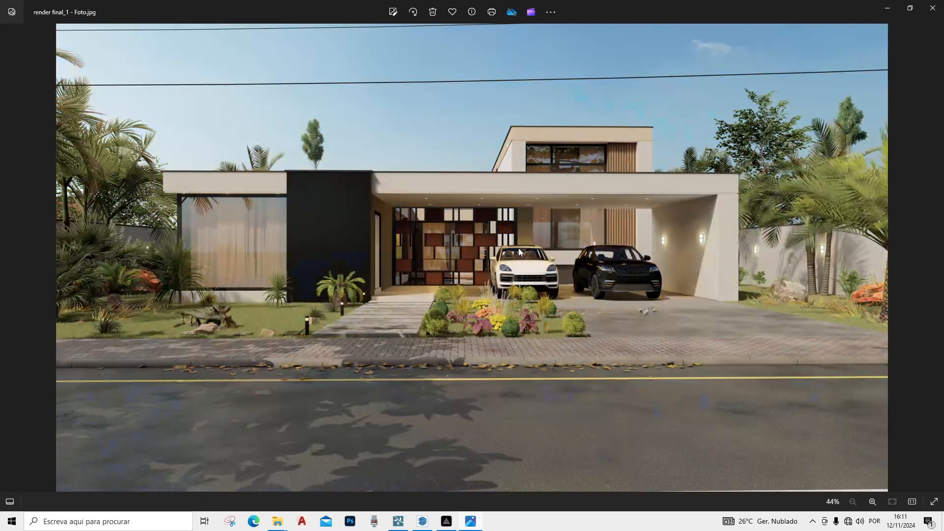
pyautogui.press('Right')
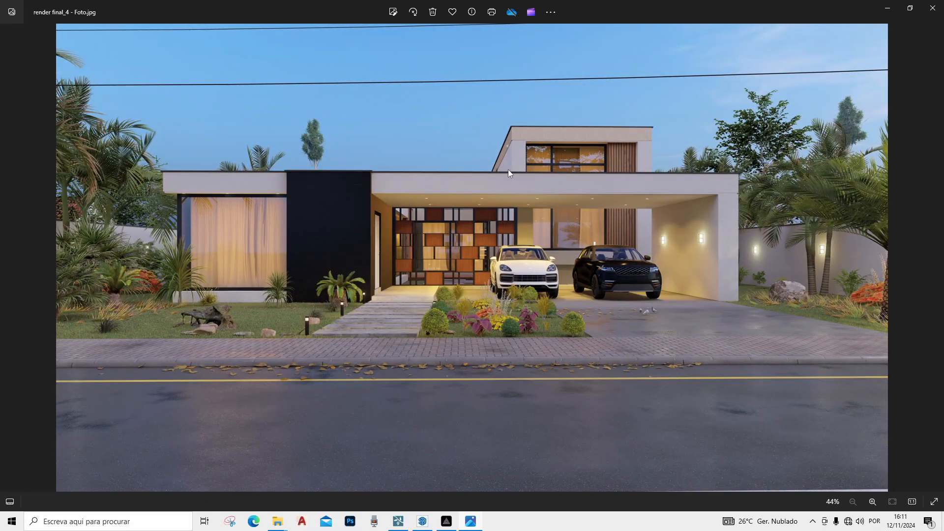
pyautogui.press('Left')
pyautogui.press('Right')
pyautogui.press('Left')
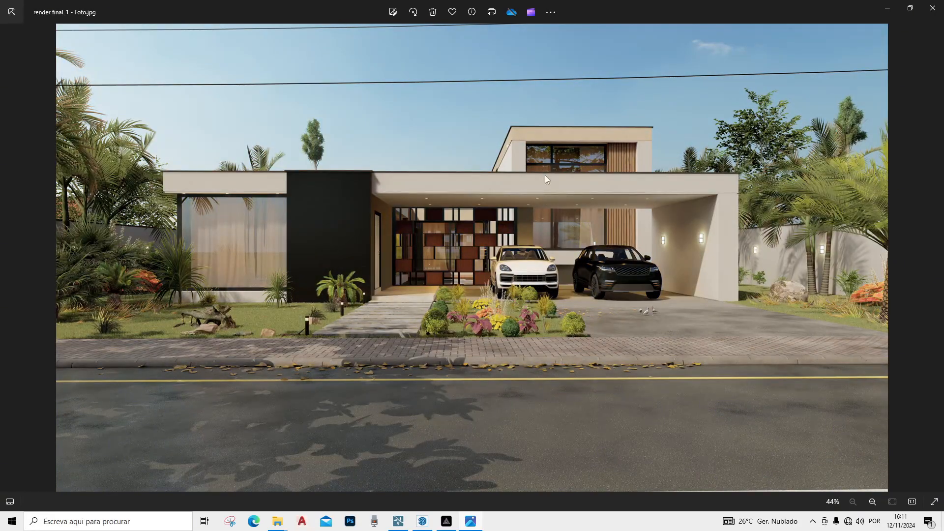
pyautogui.press('Left')
pyautogui.press('Left')
pyautogui.press('Left')
pyautogui.press('Left')
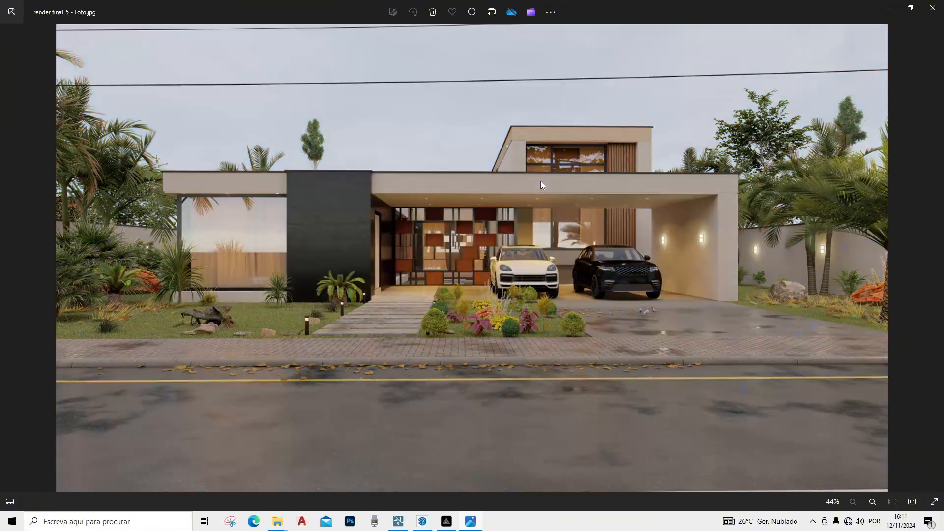
pyautogui.press('Right')
pyautogui.press('Left')
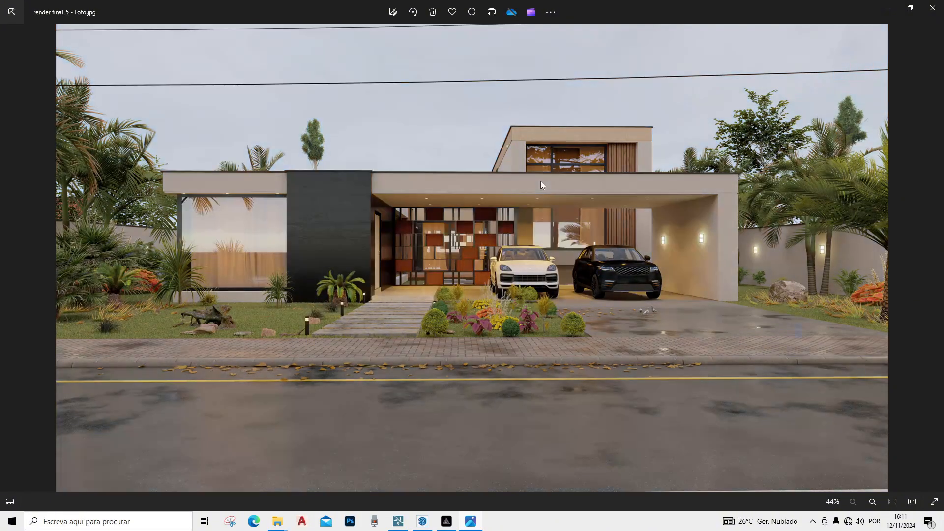
pyautogui.press('Left')
pyautogui.press('Left')
pyautogui.press('Right')
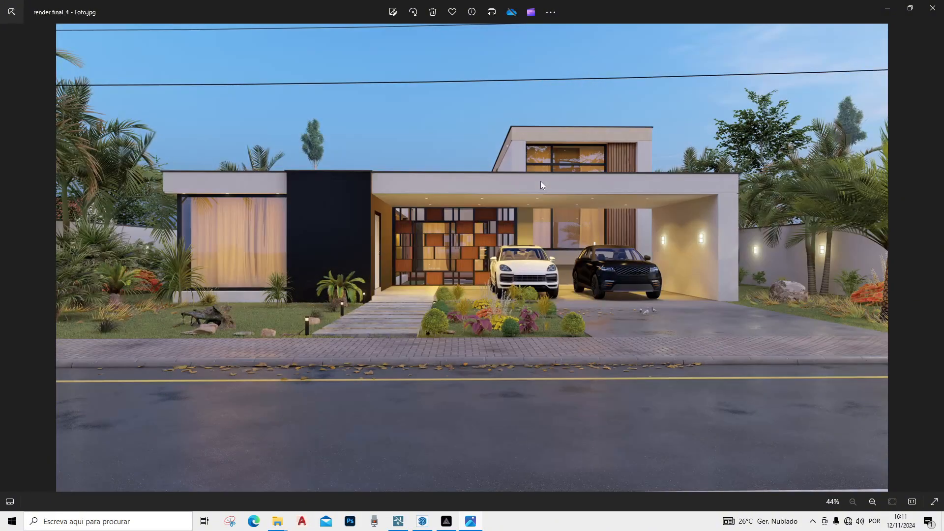